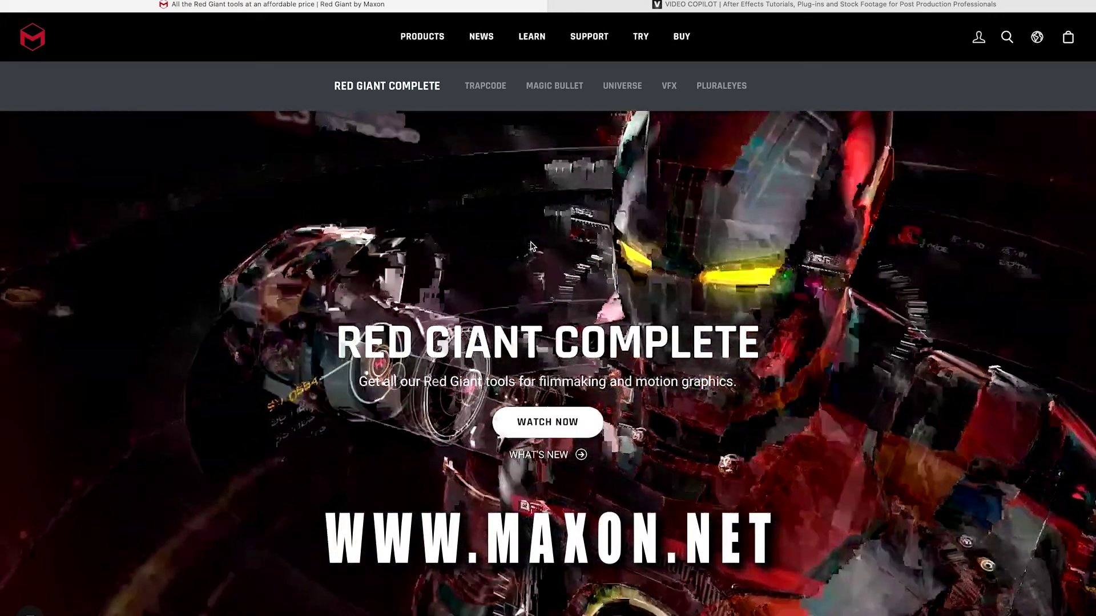
- Go to the Red Giant Universe page and browse its What's New, Generators and Effects sections
{"action": "scroll", "coordinate": [530, 247], "scroll_direction": "down", "scroll_amount": 1}
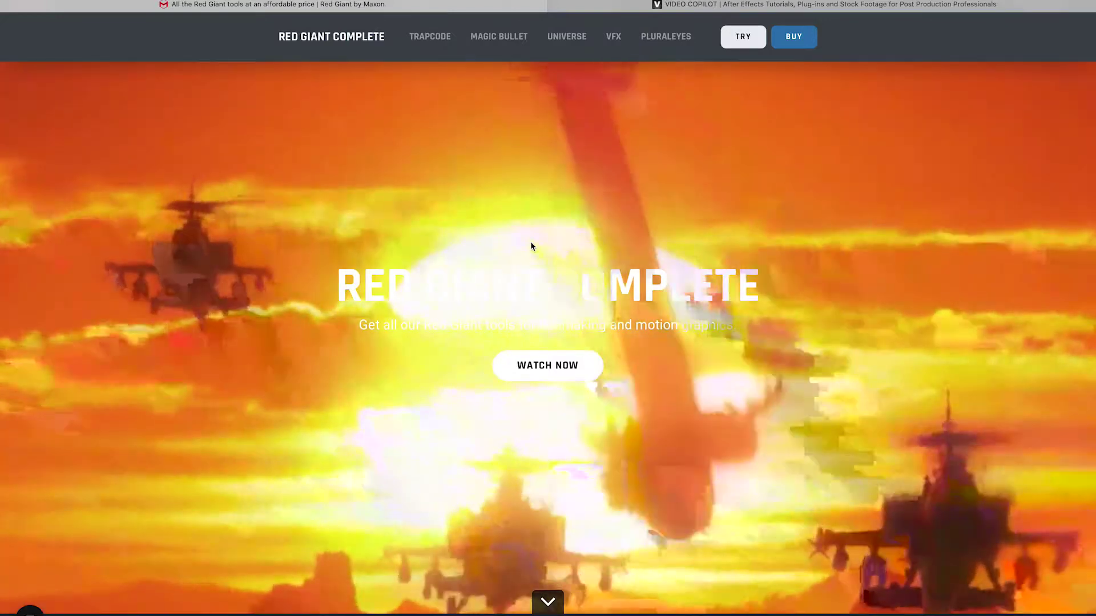
{"action": "scroll", "coordinate": [530, 245], "scroll_direction": "up", "scroll_amount": 1}
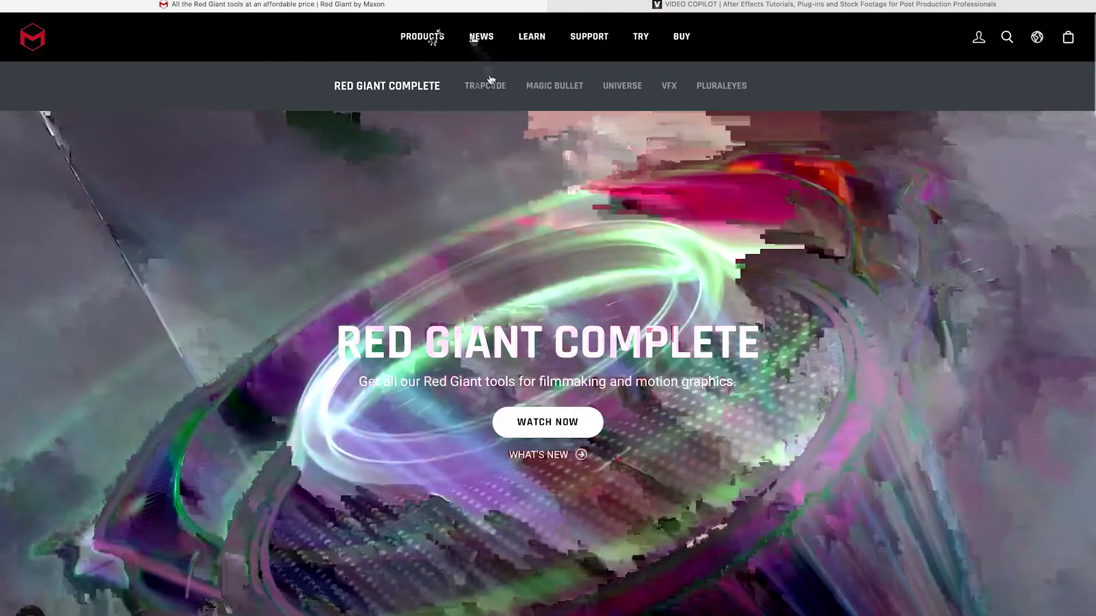
{"action": "mouse_move", "coordinate": [432, 40]}
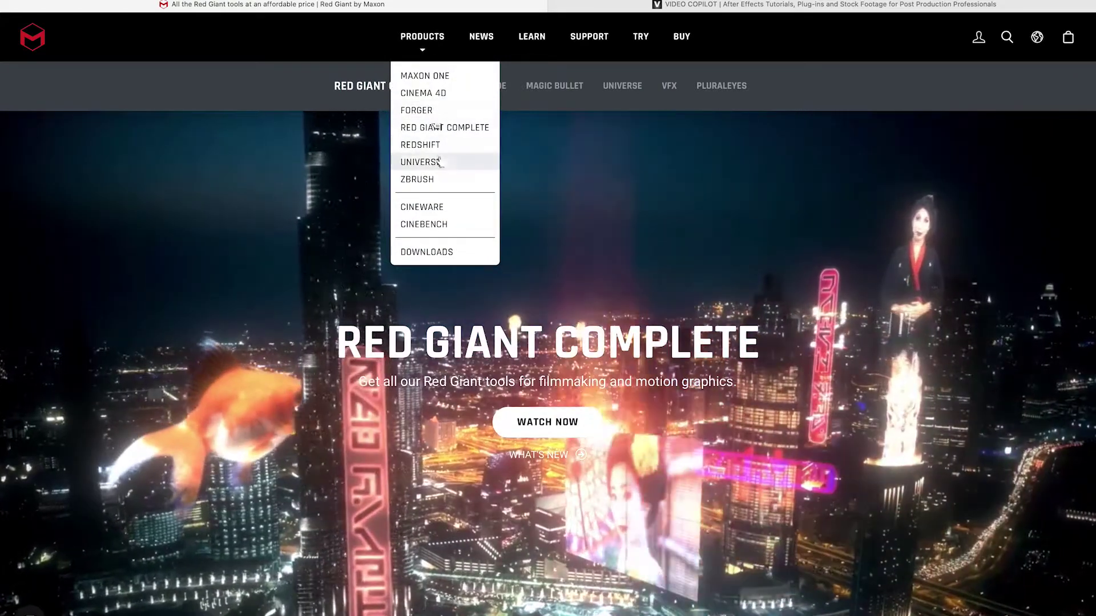
{"action": "left_click", "coordinate": [440, 161]}
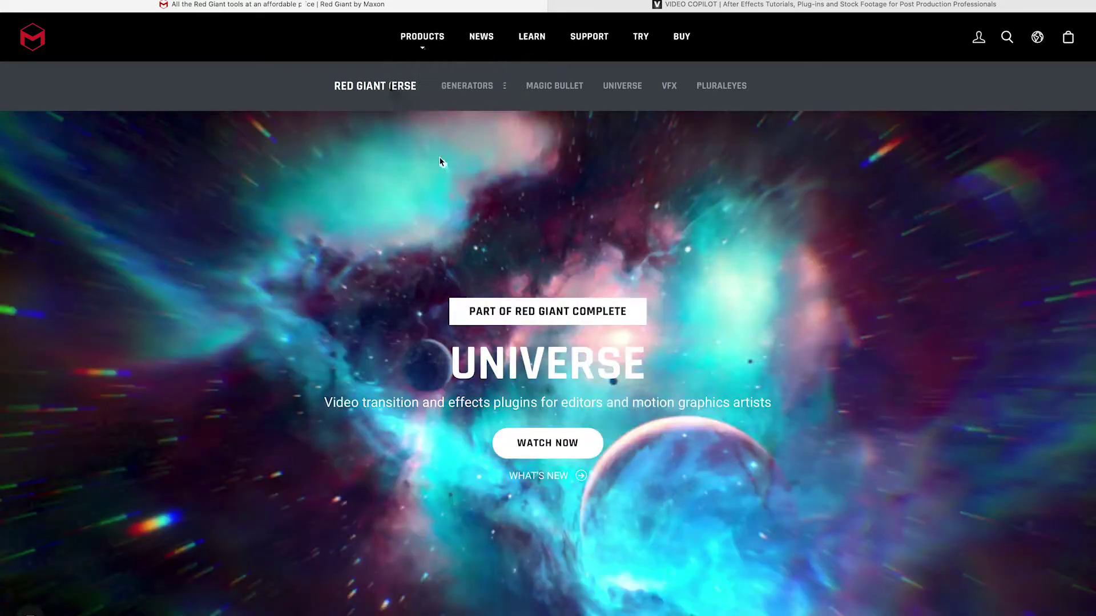
{"action": "scroll", "coordinate": [560, 289], "scroll_direction": "down", "scroll_amount": 5}
{"action": "scroll", "coordinate": [560, 290], "scroll_direction": "down", "scroll_amount": 10}
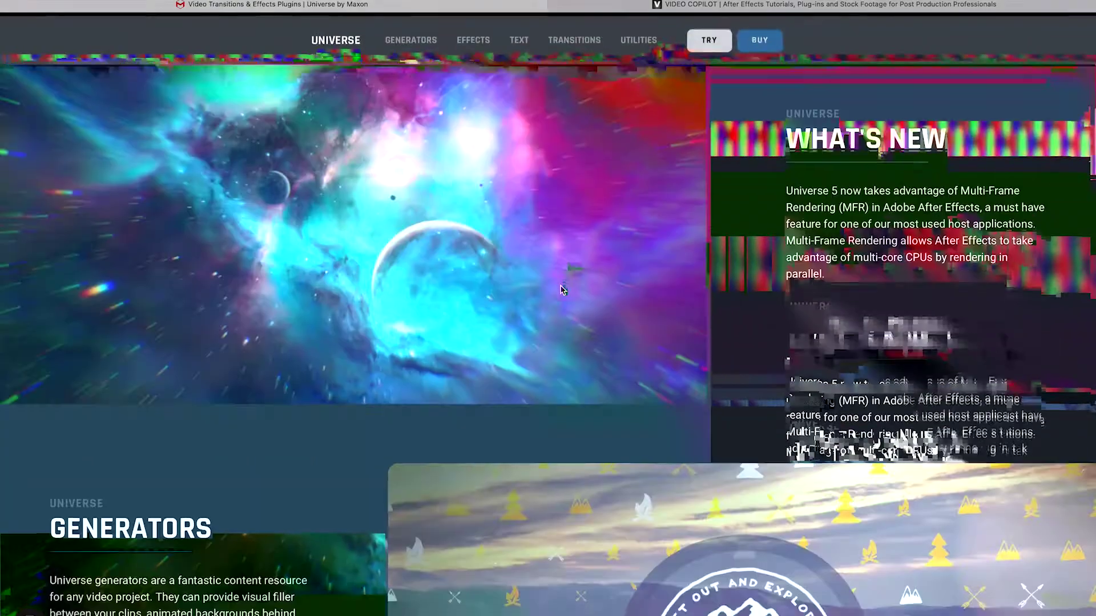
{"action": "scroll", "coordinate": [560, 290], "scroll_direction": "down", "scroll_amount": 1}
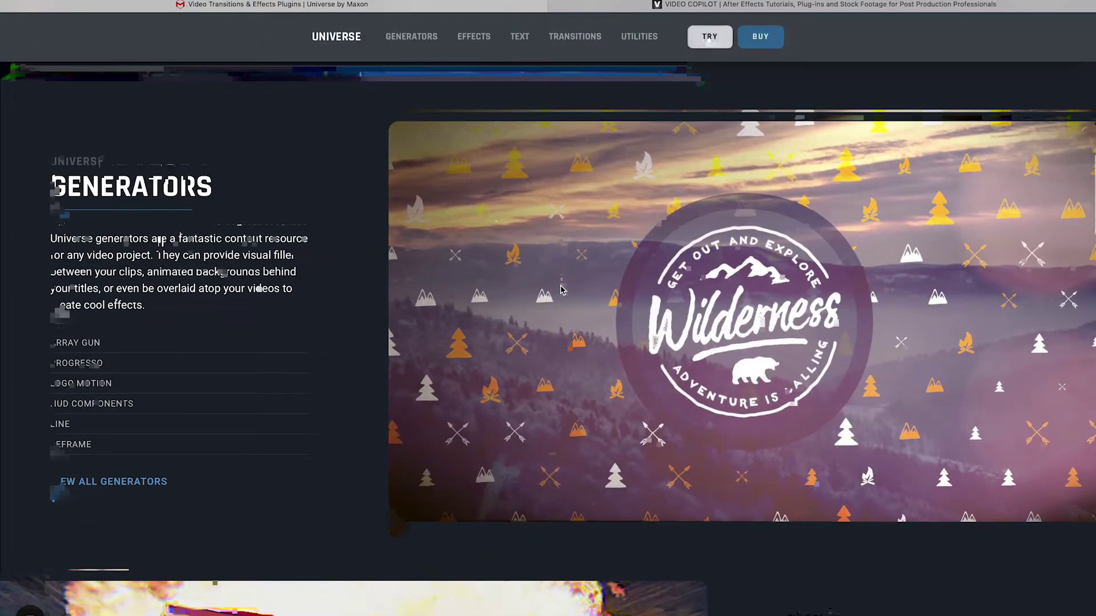
{"action": "scroll", "coordinate": [560, 290], "scroll_direction": "down", "scroll_amount": 10}
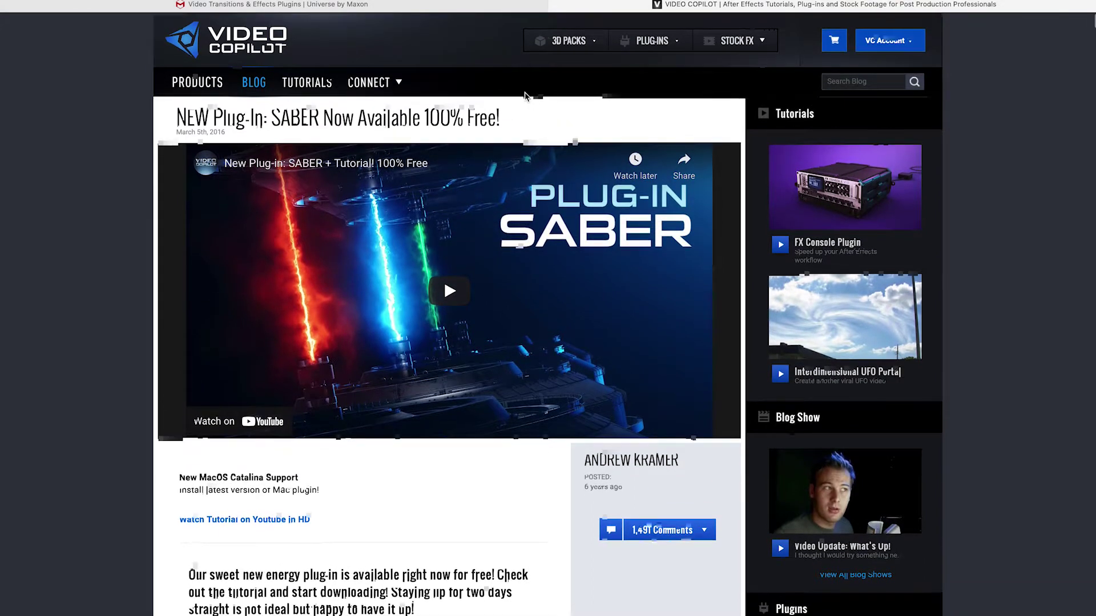
- Scroll through the SABER post's Key Uses, Features and Download options, then back up
{"action": "scroll", "coordinate": [565, 303], "scroll_direction": "down", "scroll_amount": 7}
{"action": "scroll", "coordinate": [565, 303], "scroll_direction": "down", "scroll_amount": 1}
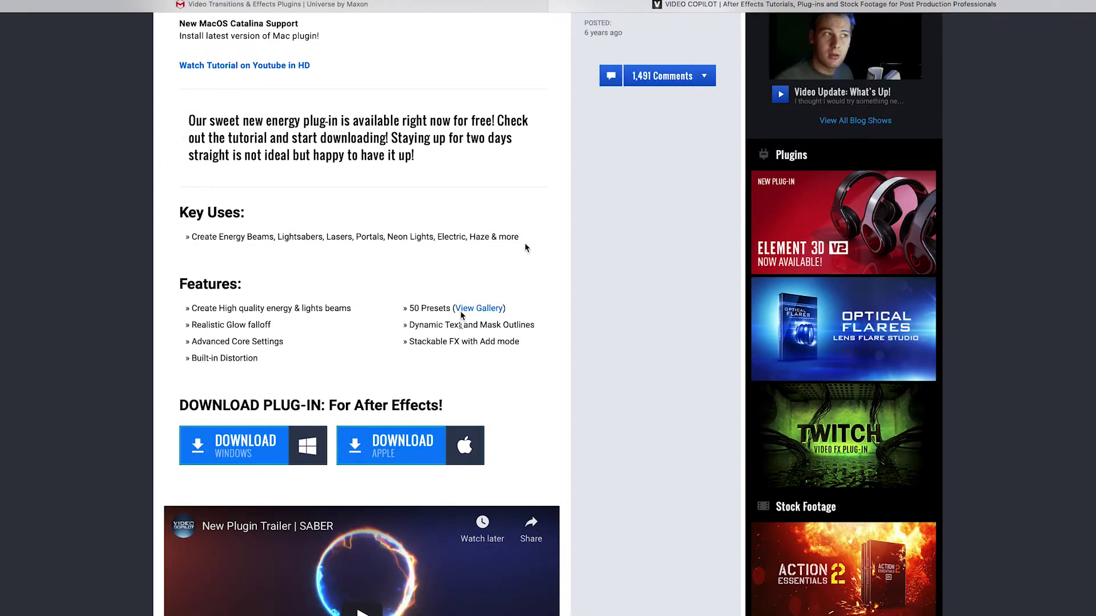
{"action": "scroll", "coordinate": [471, 351], "scroll_direction": "up", "scroll_amount": 8}
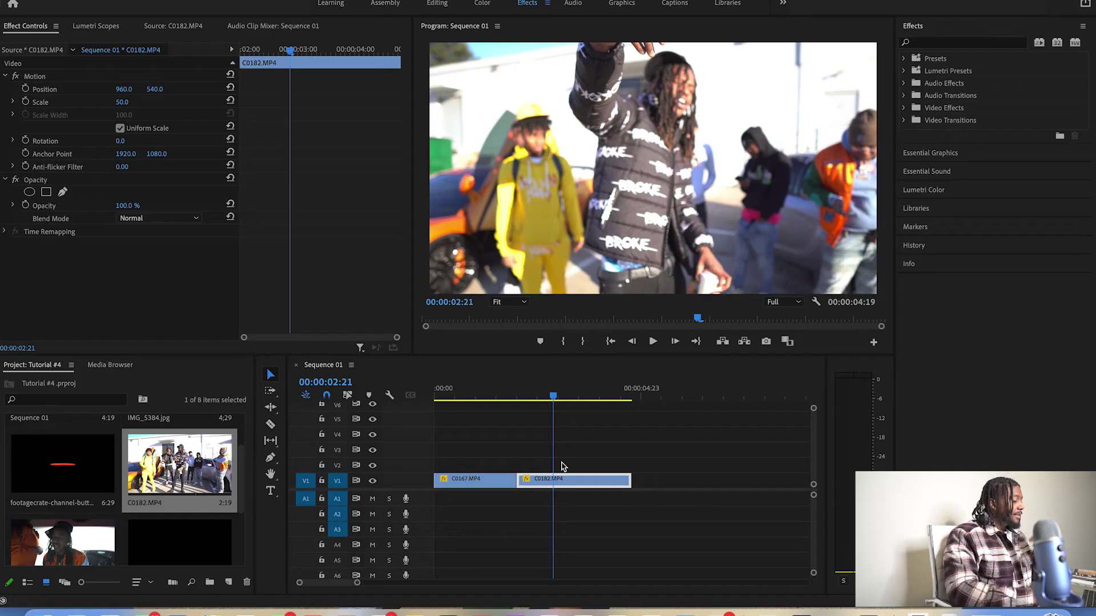
- Razor-cut the C0182 clip just after 00:00:01:18
{"action": "left_click", "coordinate": [515, 394]}
{"action": "key", "text": "Home"}
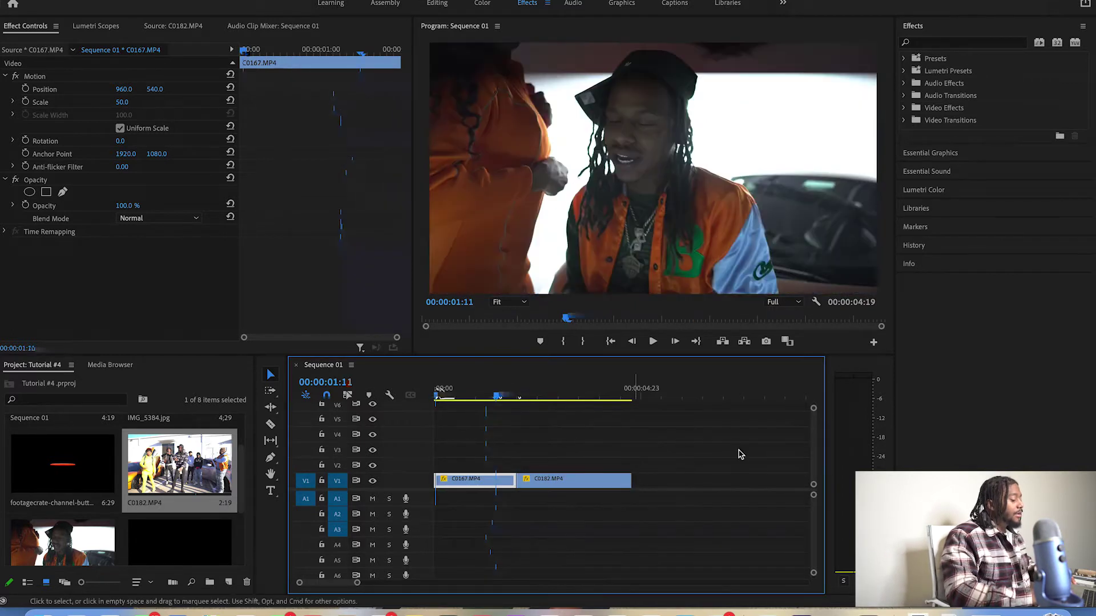
{"action": "left_click_drag", "start_coordinate": [814, 484], "coordinate": [815, 485]}
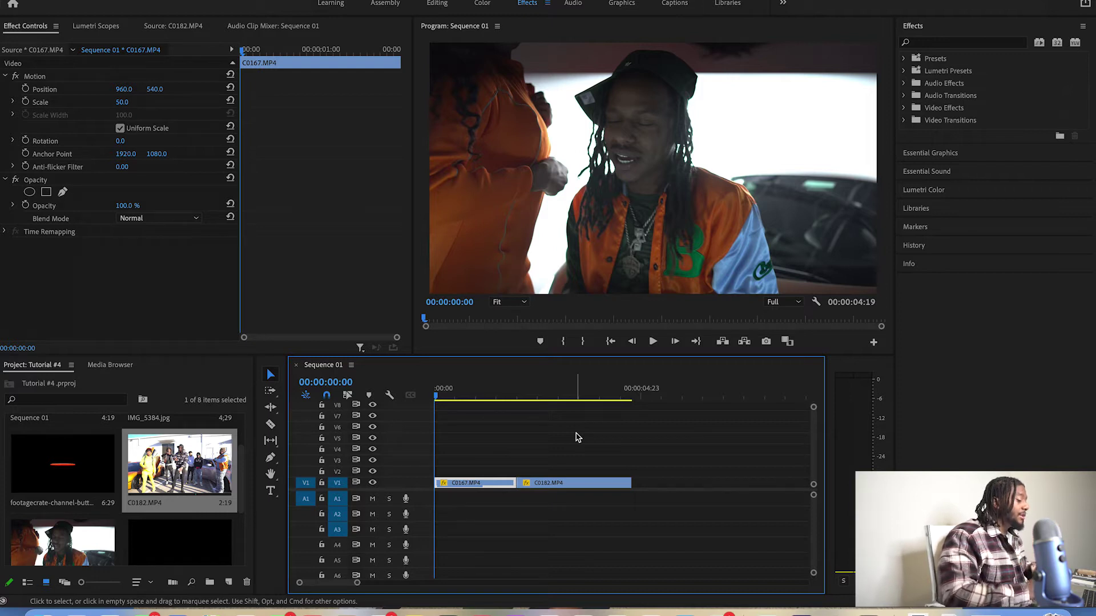
{"action": "left_click", "coordinate": [507, 396]}
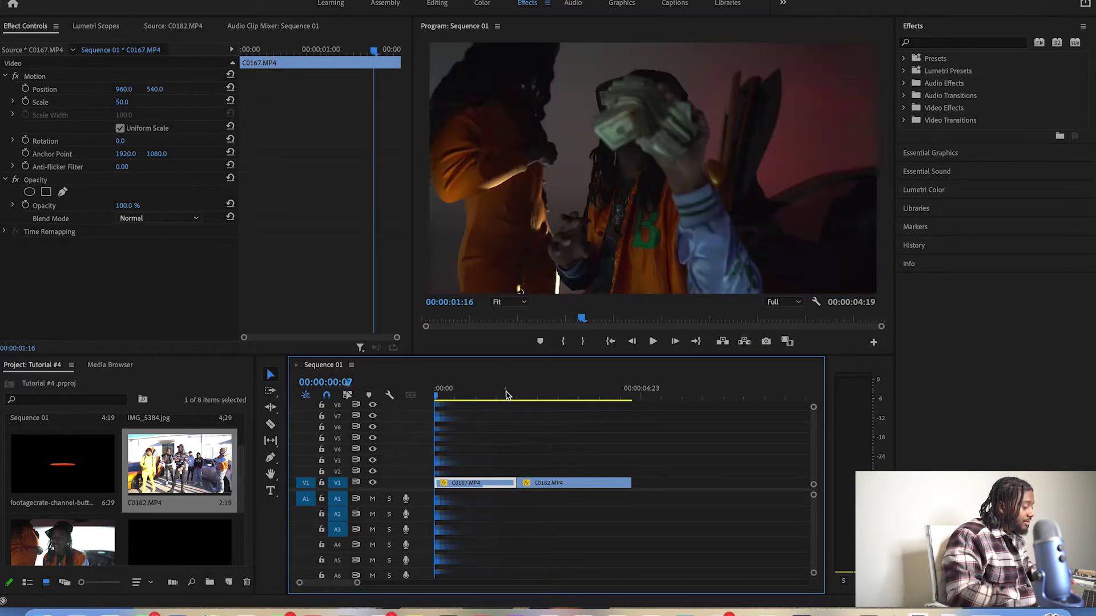
{"action": "left_click_drag", "start_coordinate": [508, 395], "coordinate": [518, 396]}
{"action": "key", "text": "c"}
{"action": "left_click", "coordinate": [522, 484]}
- Copy a short piece of C0182 onto track V2 and slide it 10 frames earlier
{"action": "key", "text": "v"}
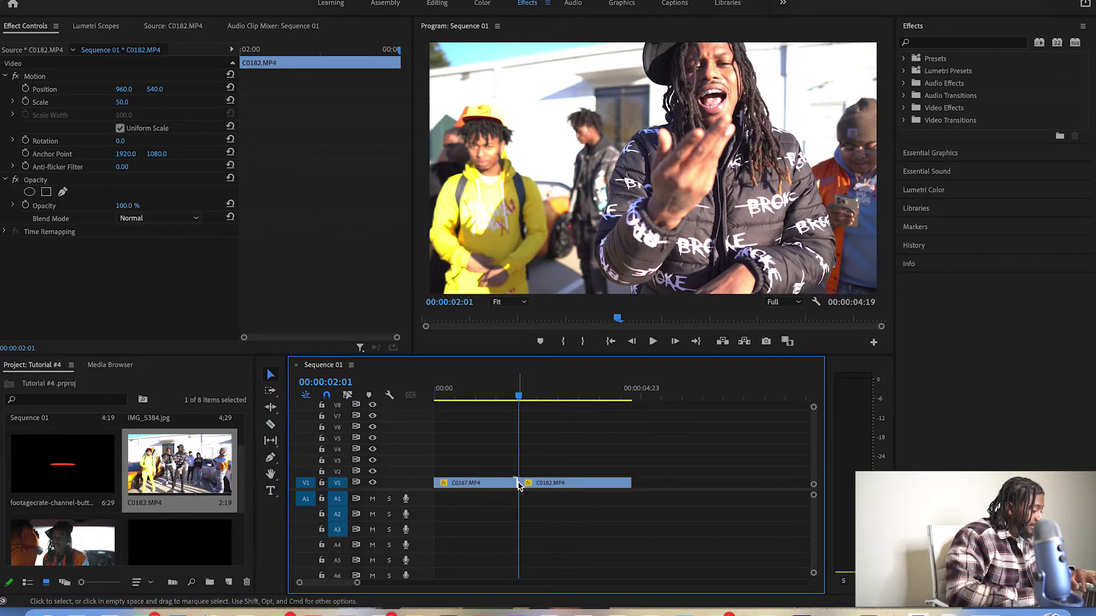
{"action": "left_click_drag", "start_coordinate": [519, 397], "coordinate": [517, 396]}
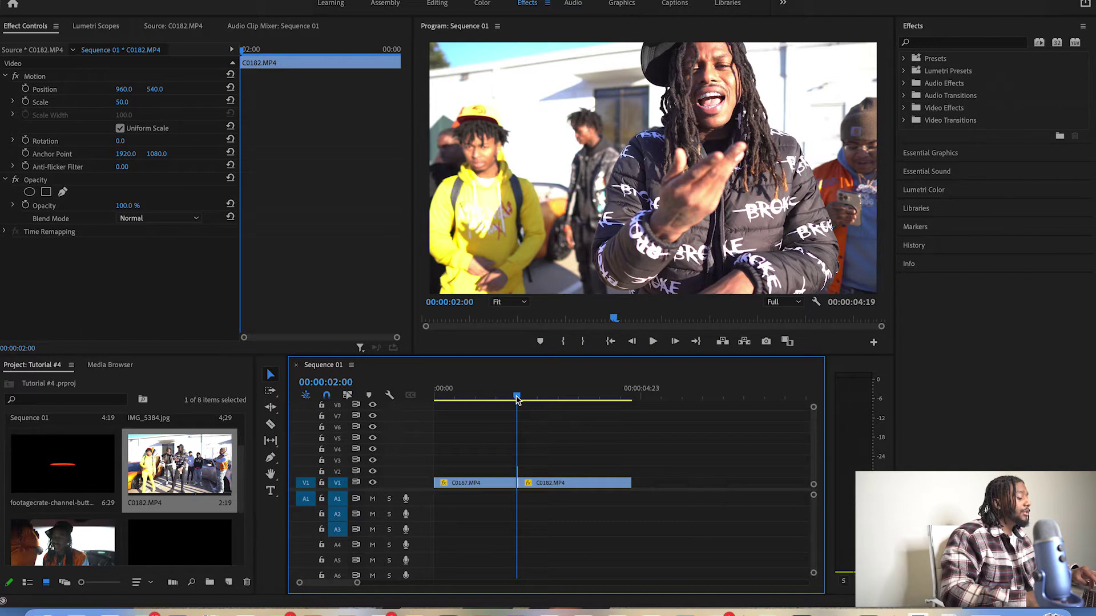
{"action": "key", "text": "space"}
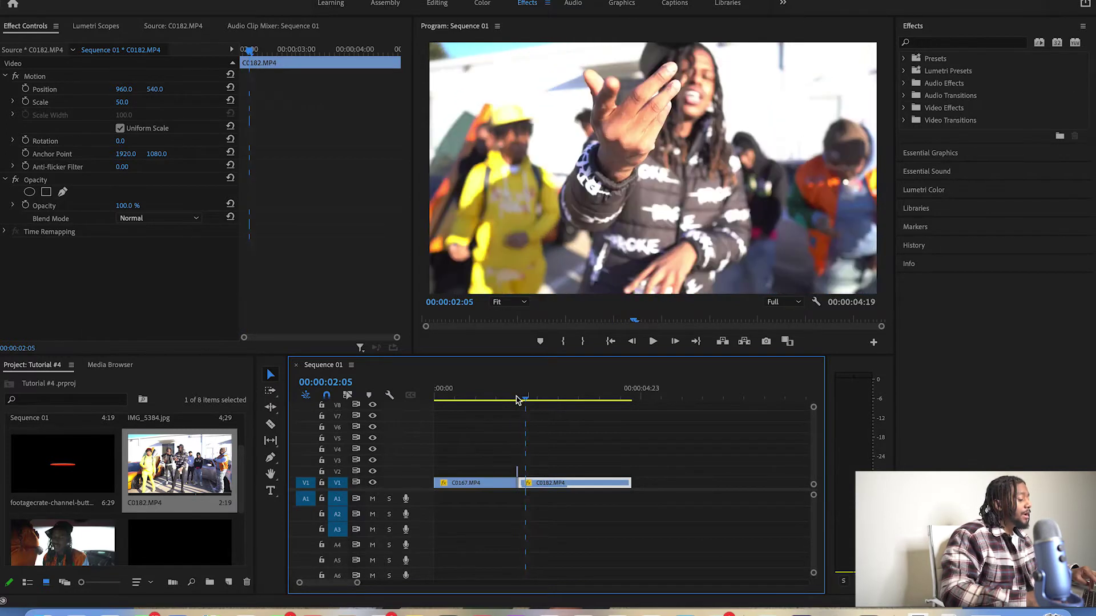
{"action": "left_click_drag", "start_coordinate": [523, 468], "coordinate": [525, 472]}
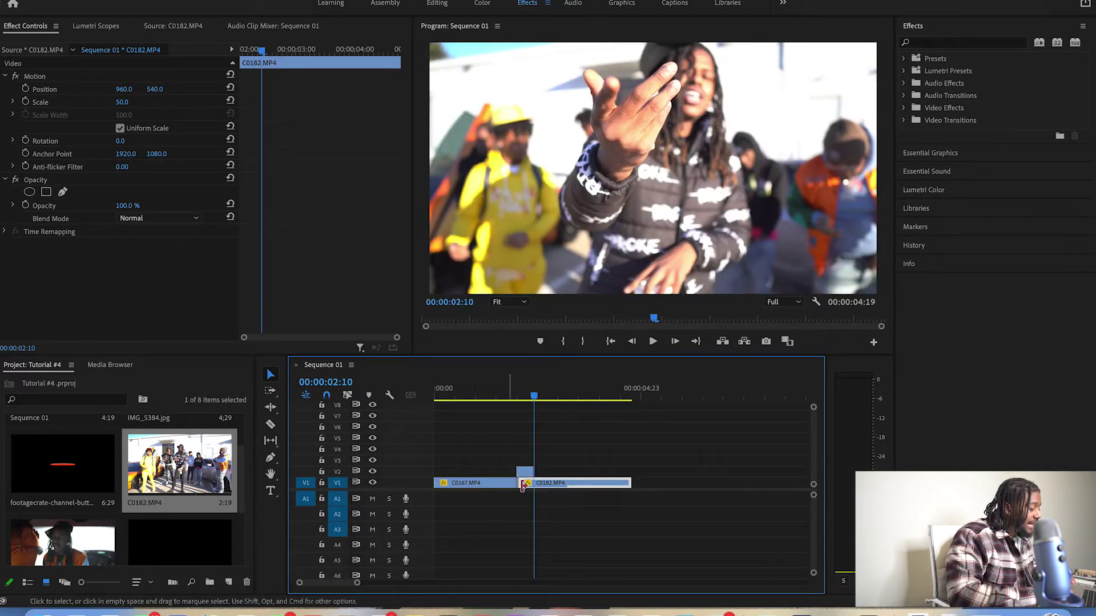
{"action": "left_click_drag", "start_coordinate": [358, 584], "coordinate": [330, 583]}
{"action": "left_click_drag", "start_coordinate": [588, 475], "coordinate": [538, 478]}
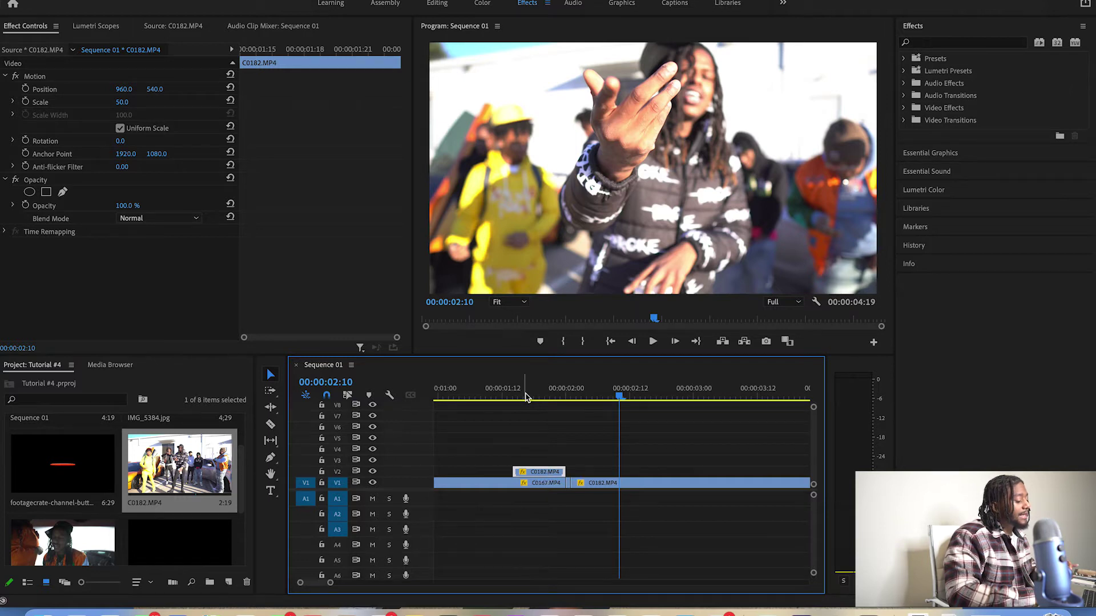
- Replace the V2 clip with an After Effects composition
{"action": "left_click", "coordinate": [533, 396]}
{"action": "right_click", "coordinate": [541, 474]}
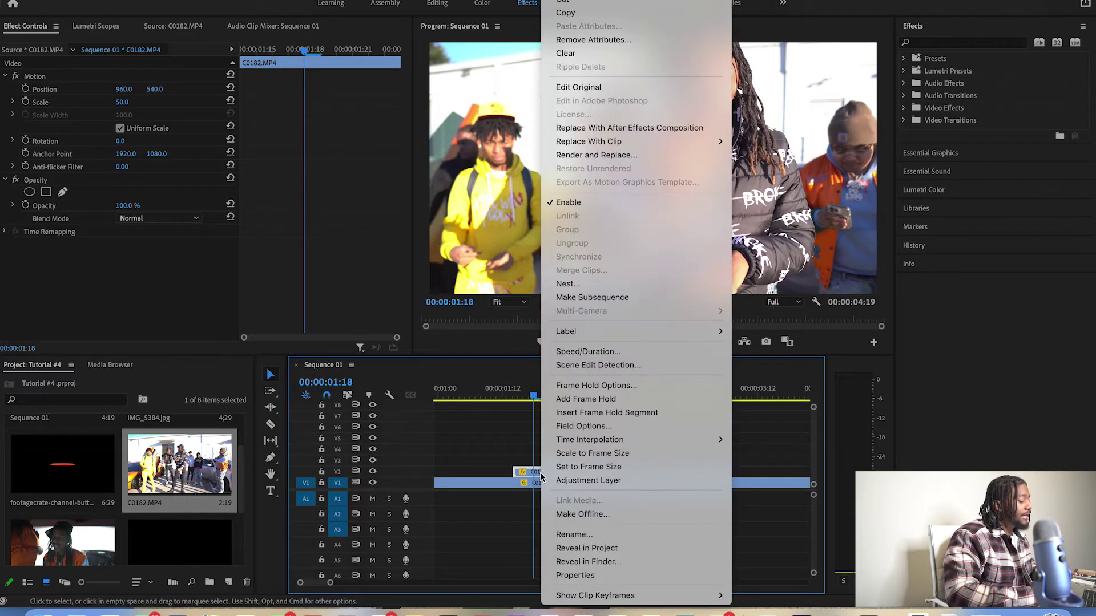
{"action": "left_click", "coordinate": [654, 129]}
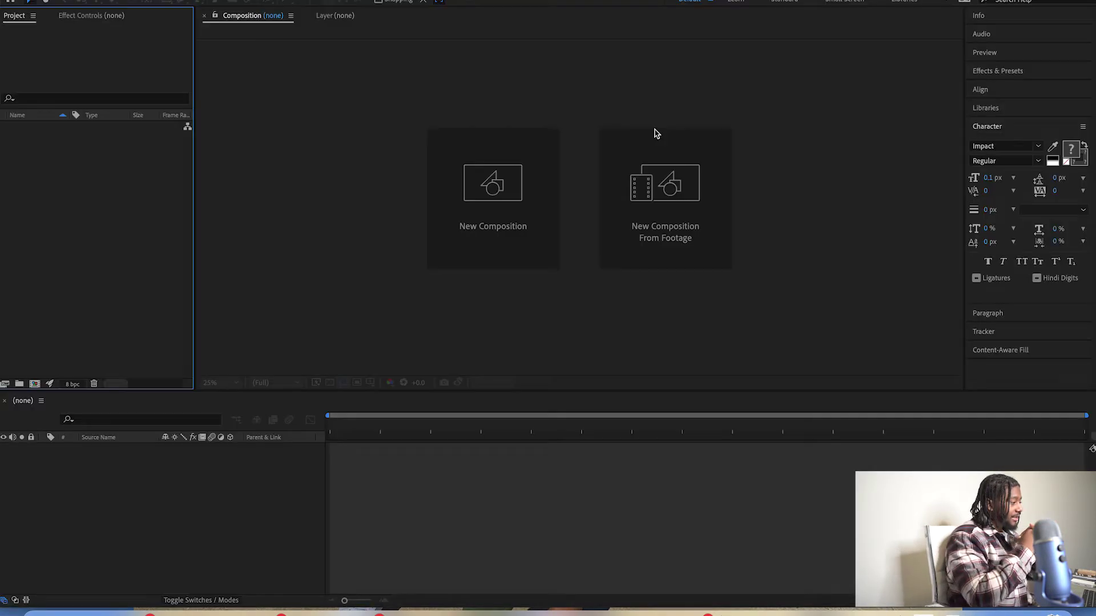
- Save the new After Effects project under the name 'sk8 FG'
{"action": "key", "text": "super+s"}
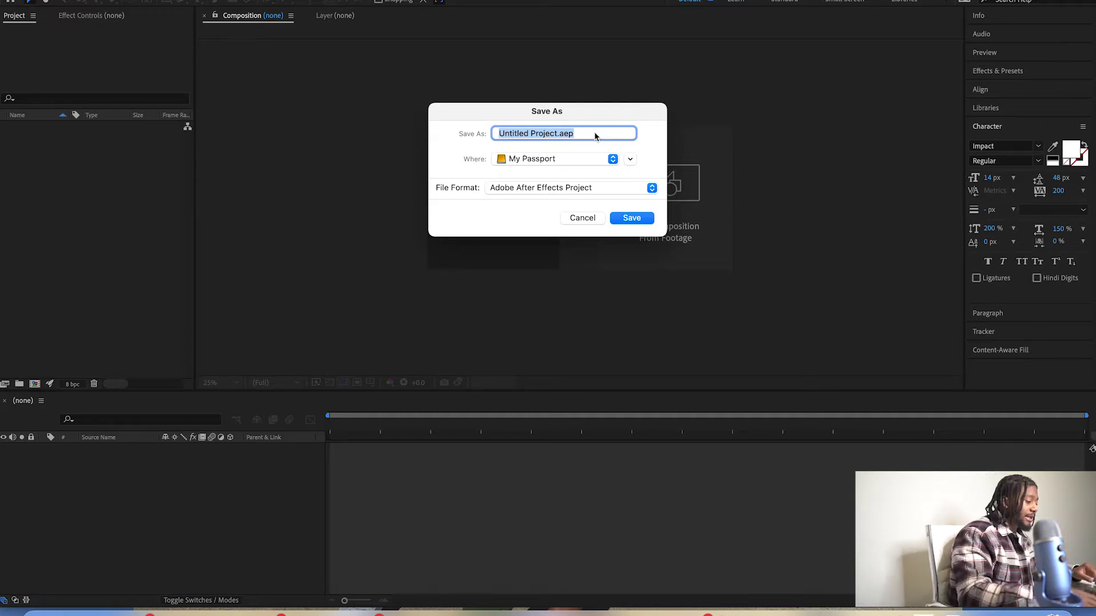
{"action": "key", "text": "BackSpace"}
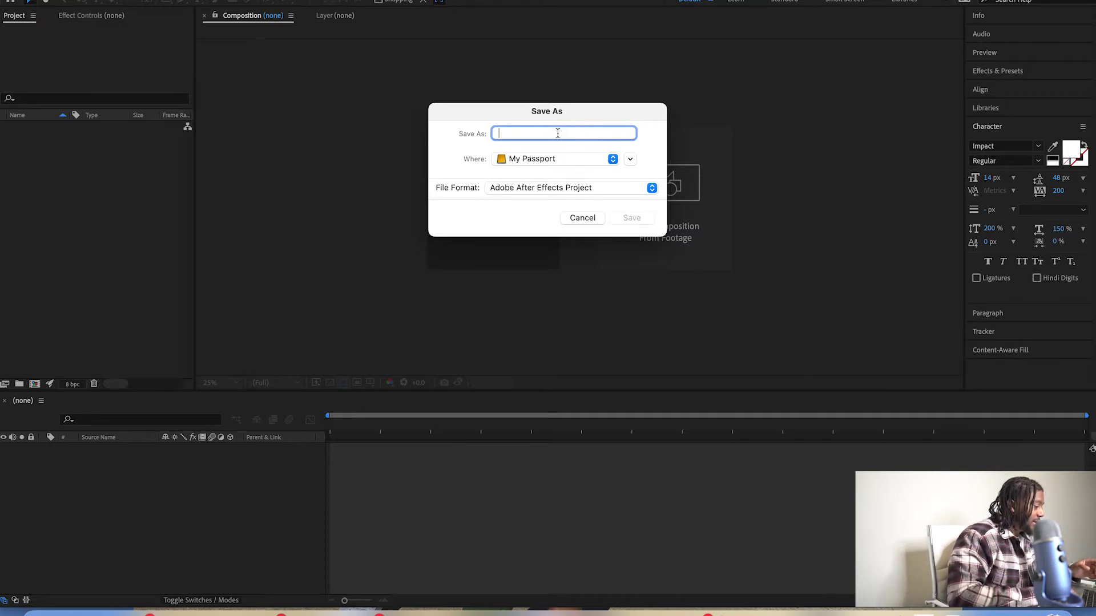
{"action": "type", "text": "sk8 FG"}
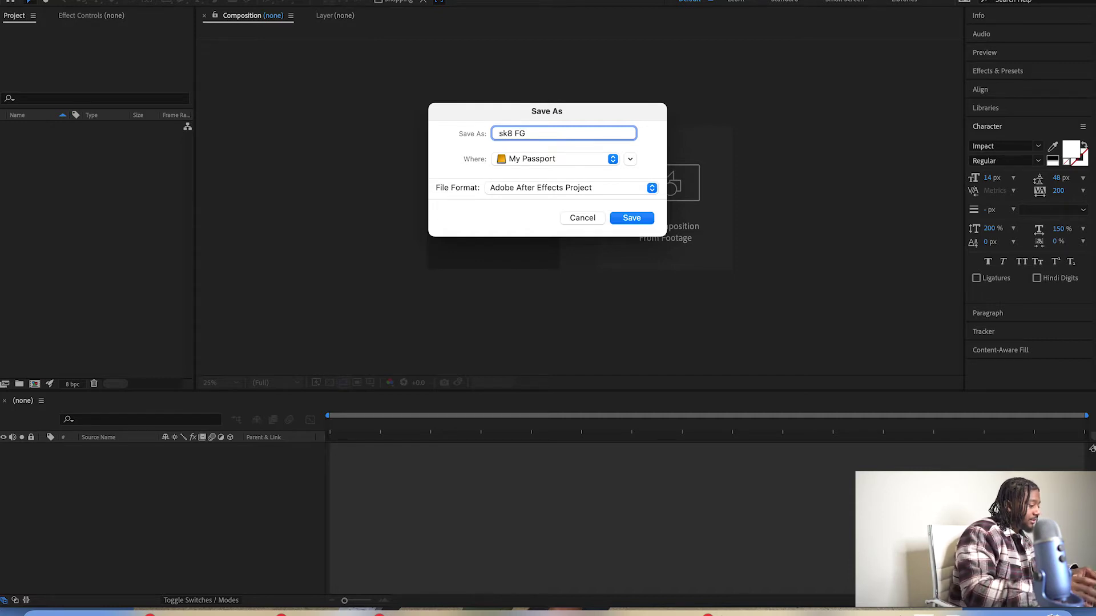
{"action": "key", "text": "Return"}
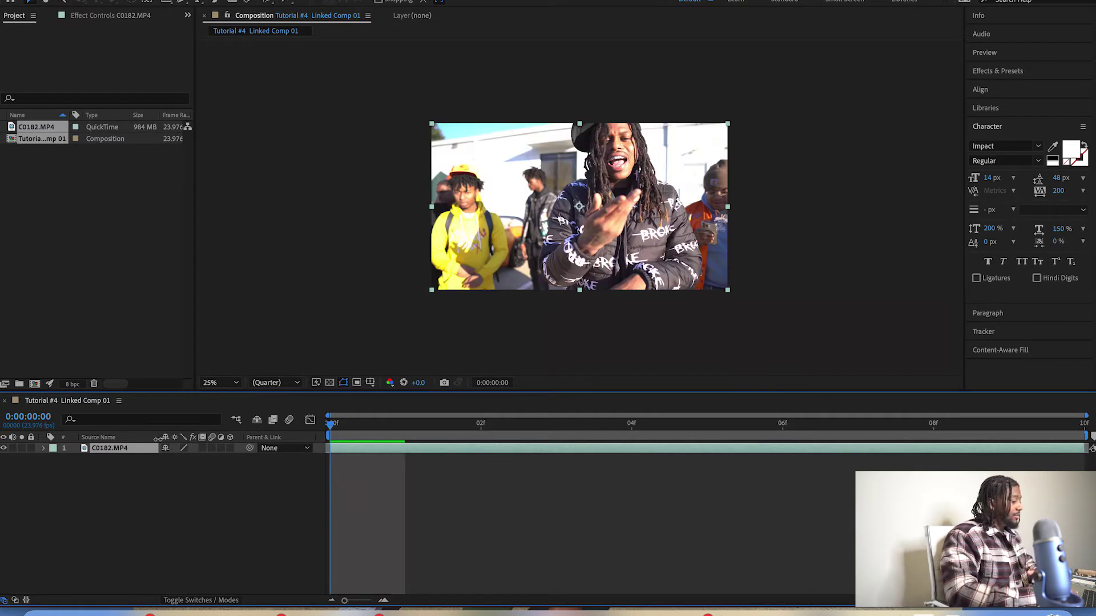
- Freeze the C0182 layer on its current frame and view it at full size and resolution
{"action": "right_click", "coordinate": [126, 448]}
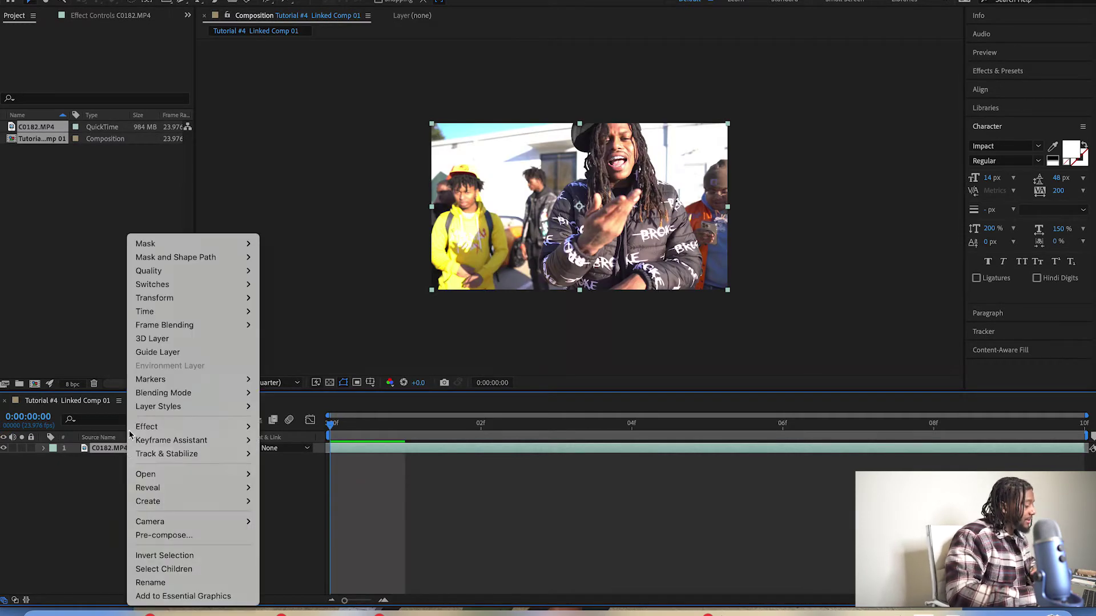
{"action": "mouse_move", "coordinate": [171, 311]}
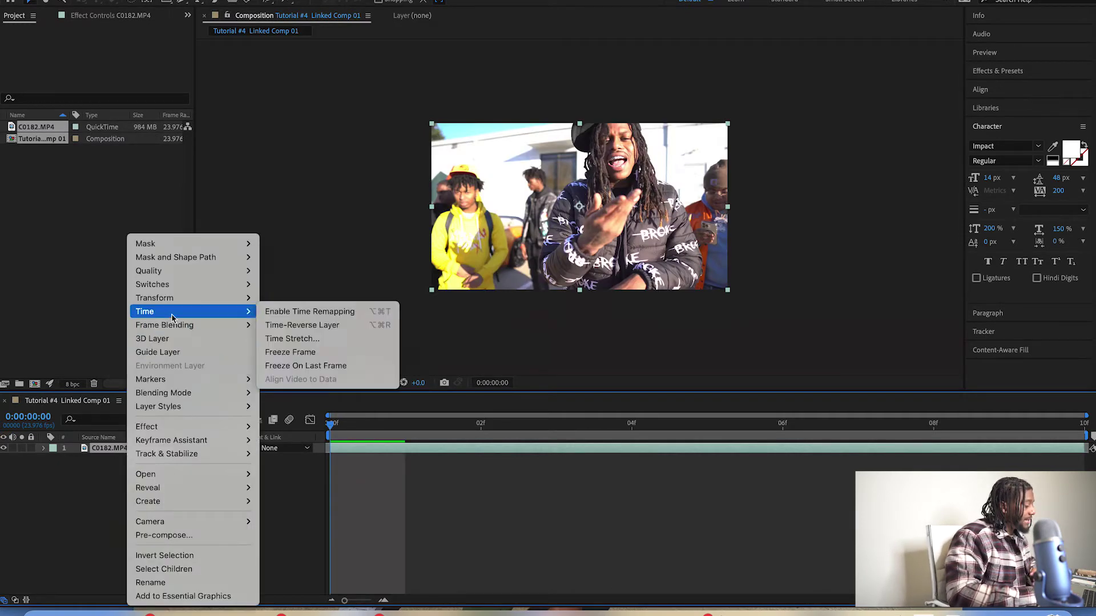
{"action": "left_click", "coordinate": [329, 353]}
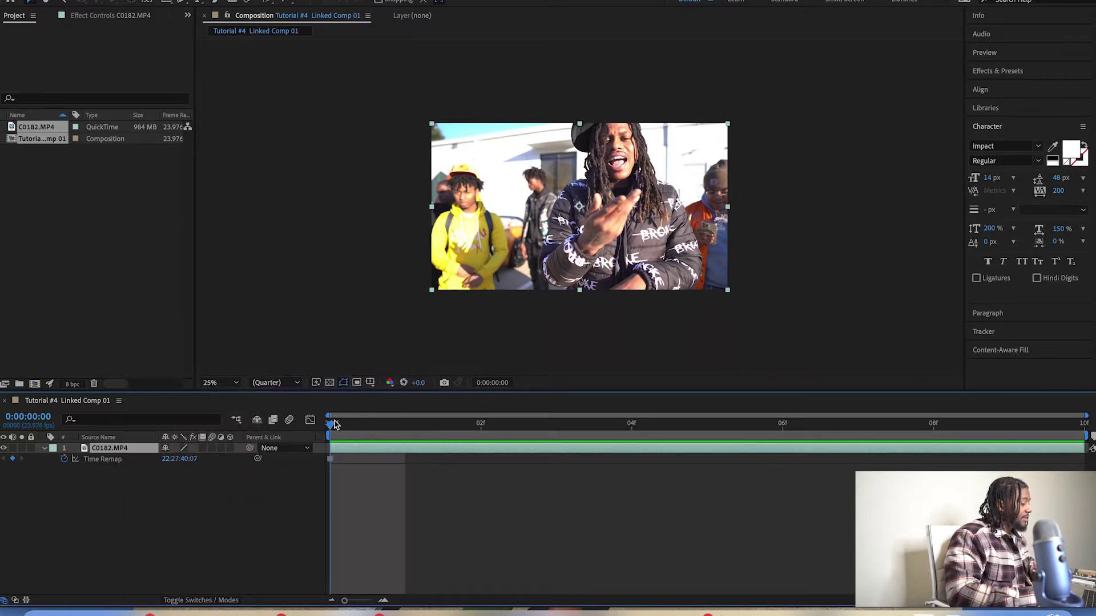
{"action": "left_click_drag", "start_coordinate": [351, 426], "coordinate": [329, 447]}
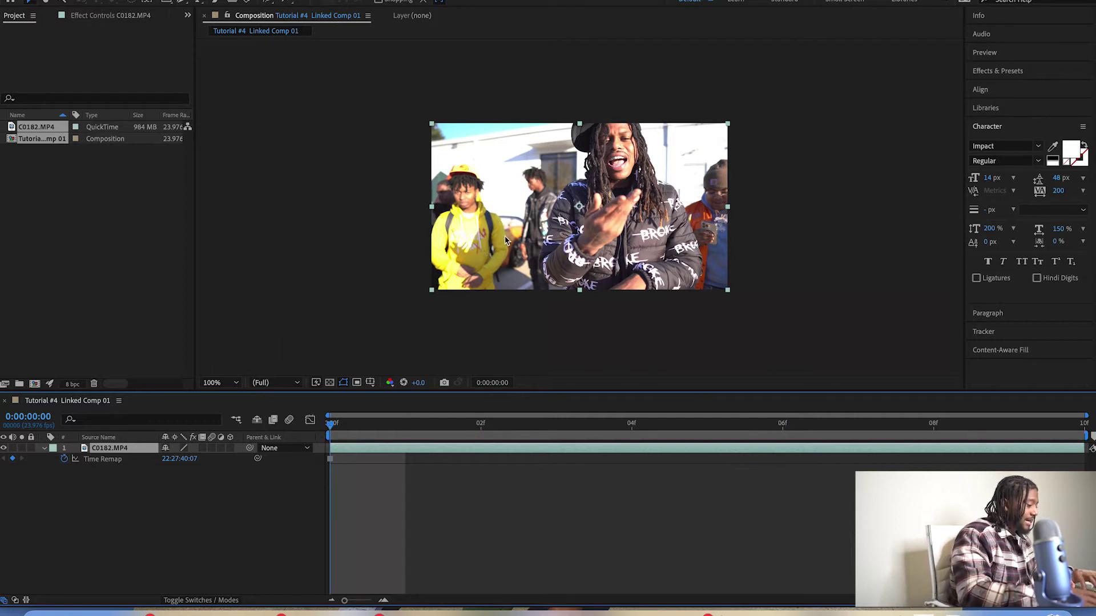
{"action": "key", "text": "slash"}
- Zoom in and start a RotoBezier mask up the jacket edge and shoulder
{"action": "key", "text": "period"}
{"action": "key", "text": "g"}
{"action": "left_click", "coordinate": [485, 182]}
{"action": "left_click", "coordinate": [505, 150]}
{"action": "left_click", "coordinate": [532, 119]}
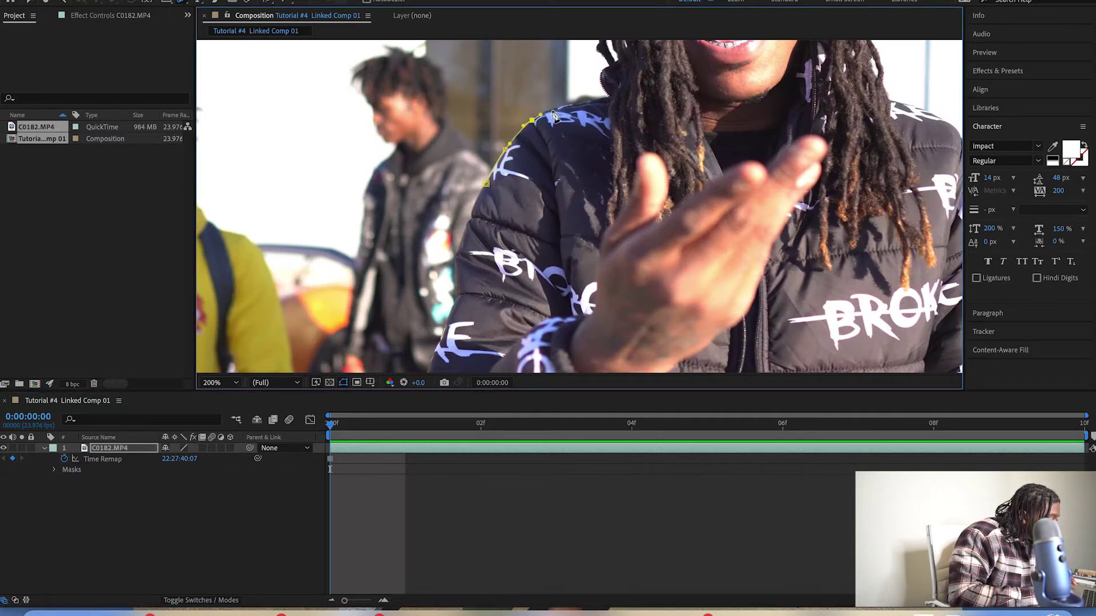
{"action": "left_click", "coordinate": [588, 102]}
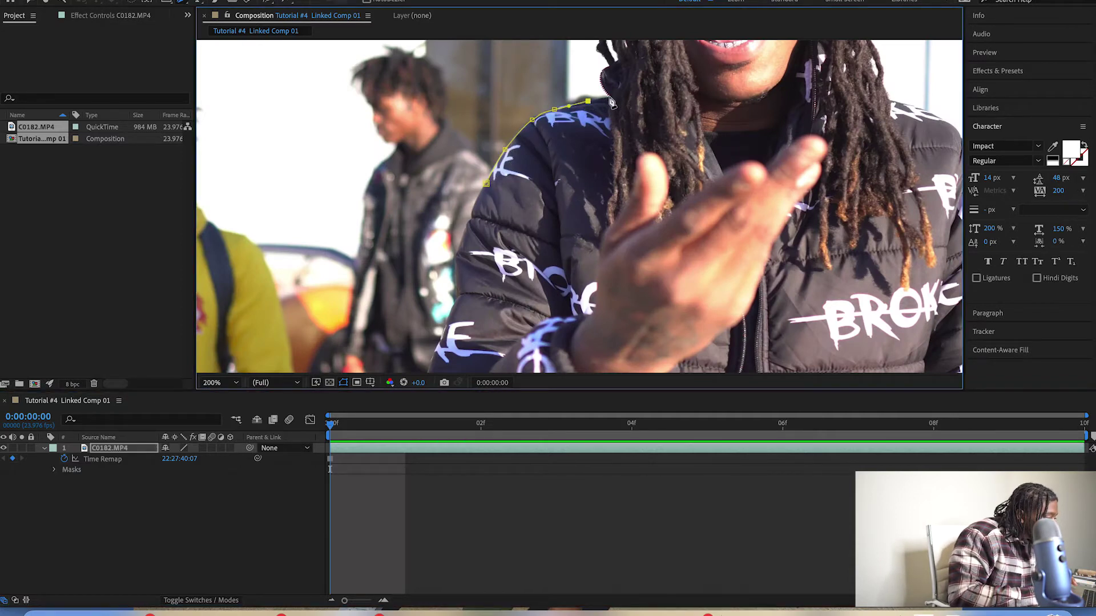
{"action": "left_click", "coordinate": [602, 80]}
- Extend the mask outline up along the hair to the hat's edge
{"action": "left_click_drag", "start_coordinate": [620, 65], "coordinate": [617, 252]}
{"action": "left_click", "coordinate": [610, 230]}
{"action": "left_click", "coordinate": [611, 209]}
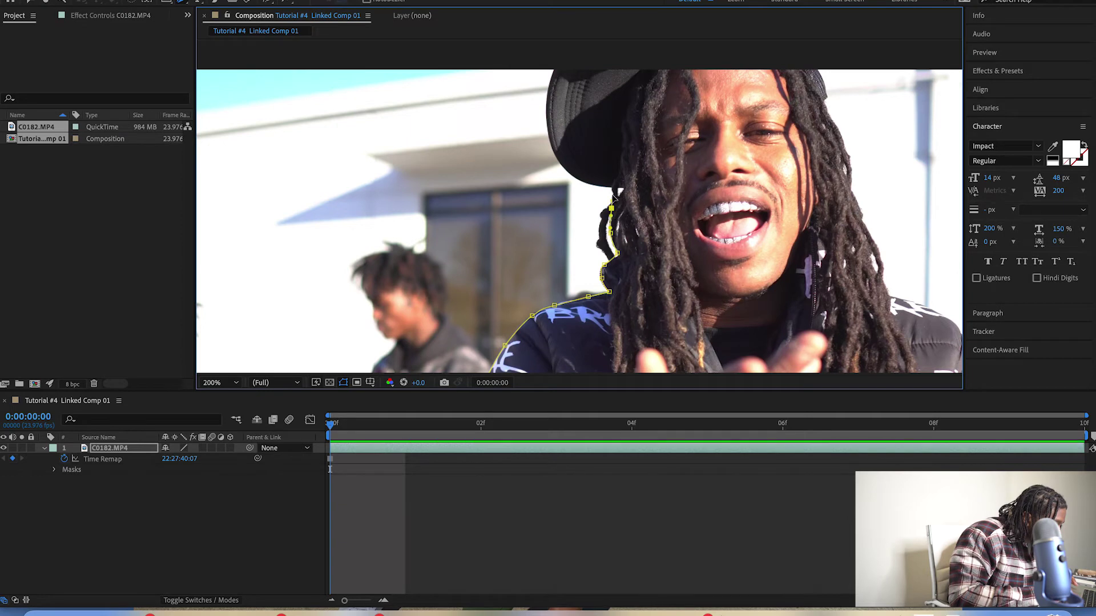
{"action": "left_click", "coordinate": [580, 180]}
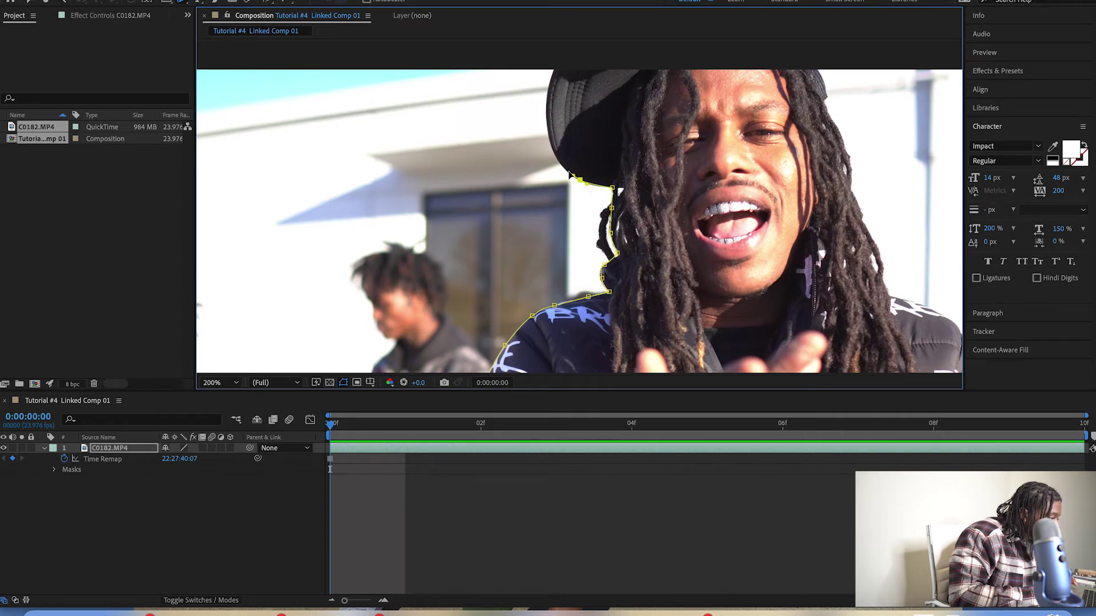
{"action": "left_click", "coordinate": [552, 149]}
{"action": "left_click", "coordinate": [545, 103]}
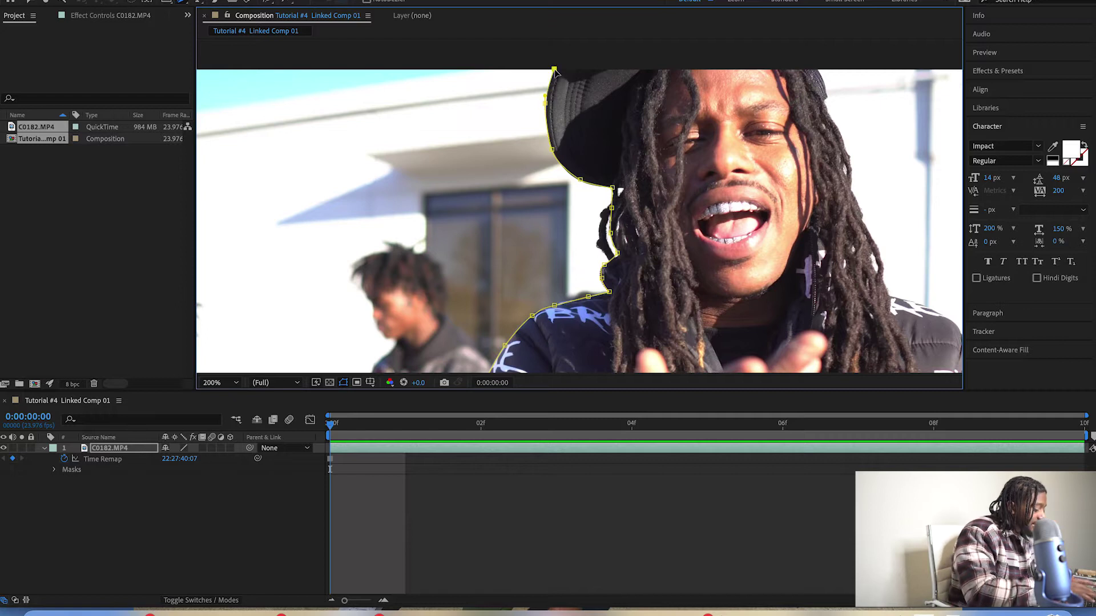
- Trace the outline over the hat top and down the right edge of the hair
{"action": "left_click_drag", "start_coordinate": [556, 74], "coordinate": [478, 170]}
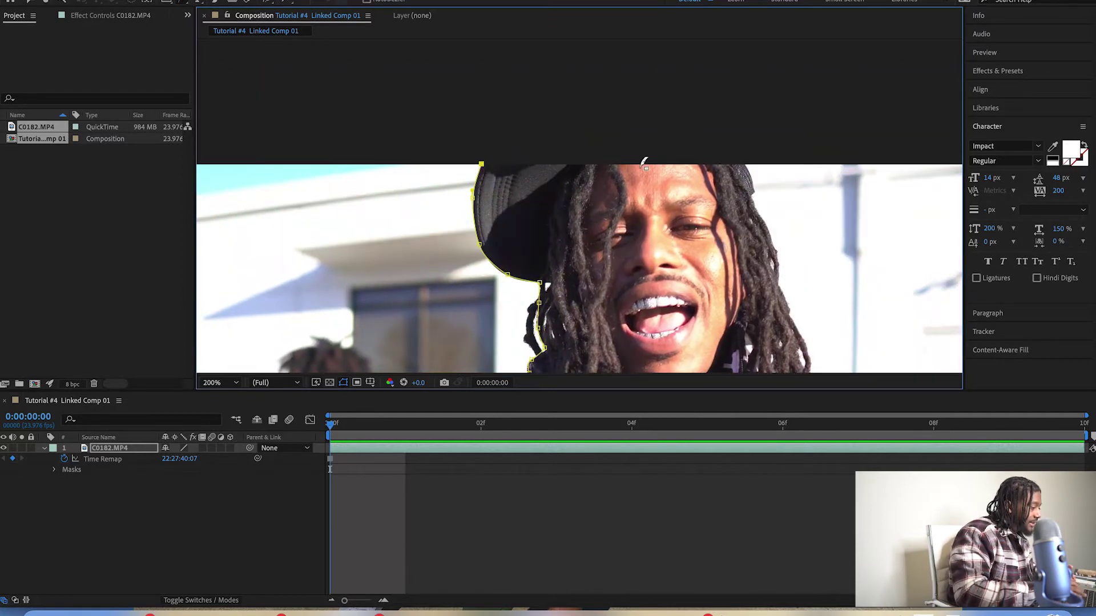
{"action": "left_click", "coordinate": [745, 164]}
{"action": "left_click", "coordinate": [754, 201]}
{"action": "left_click", "coordinate": [760, 215]}
{"action": "left_click", "coordinate": [775, 252]}
{"action": "left_click", "coordinate": [779, 274]}
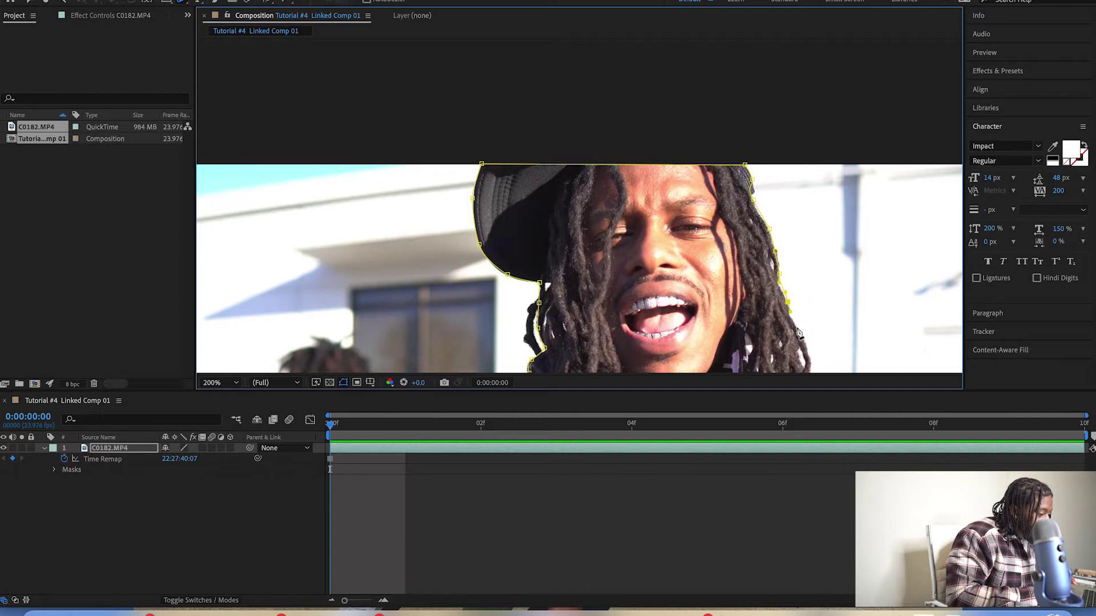
- Continue the outline down the hair's right side onto the jacket's right edge
{"action": "left_click_drag", "start_coordinate": [798, 330], "coordinate": [655, 177]}
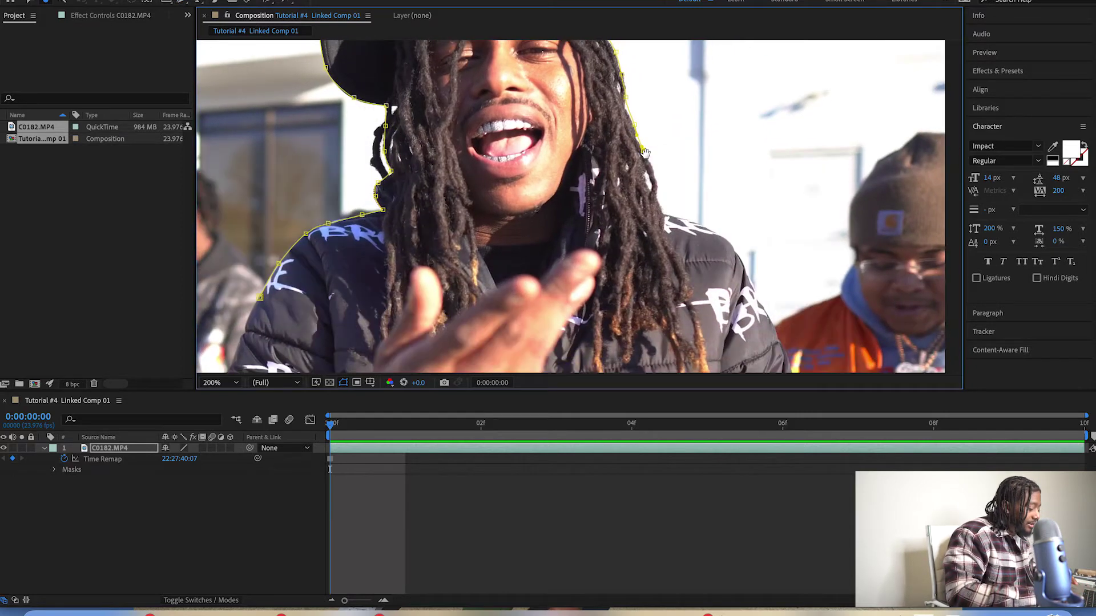
{"action": "left_click", "coordinate": [659, 197]}
{"action": "left_click", "coordinate": [664, 216]}
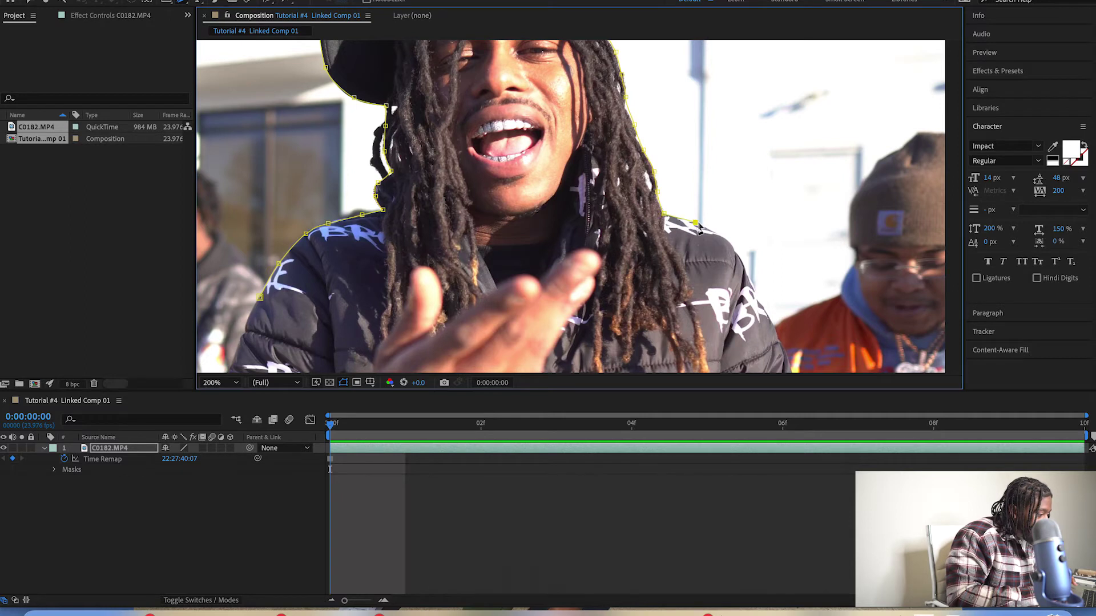
{"action": "left_click", "coordinate": [729, 242]}
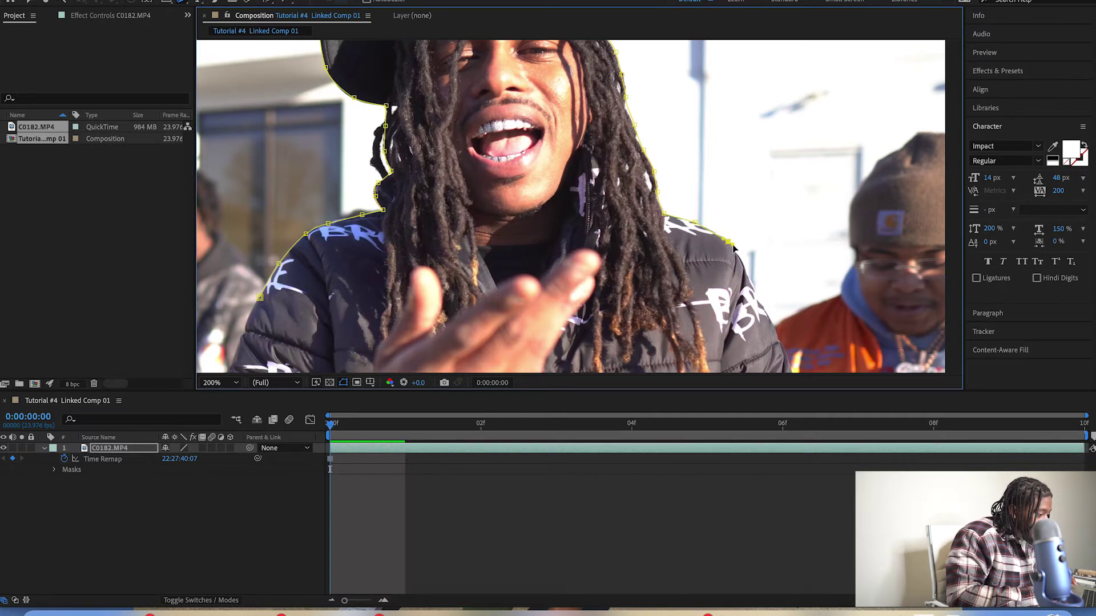
{"action": "left_click", "coordinate": [760, 301]}
{"action": "left_click", "coordinate": [775, 331]}
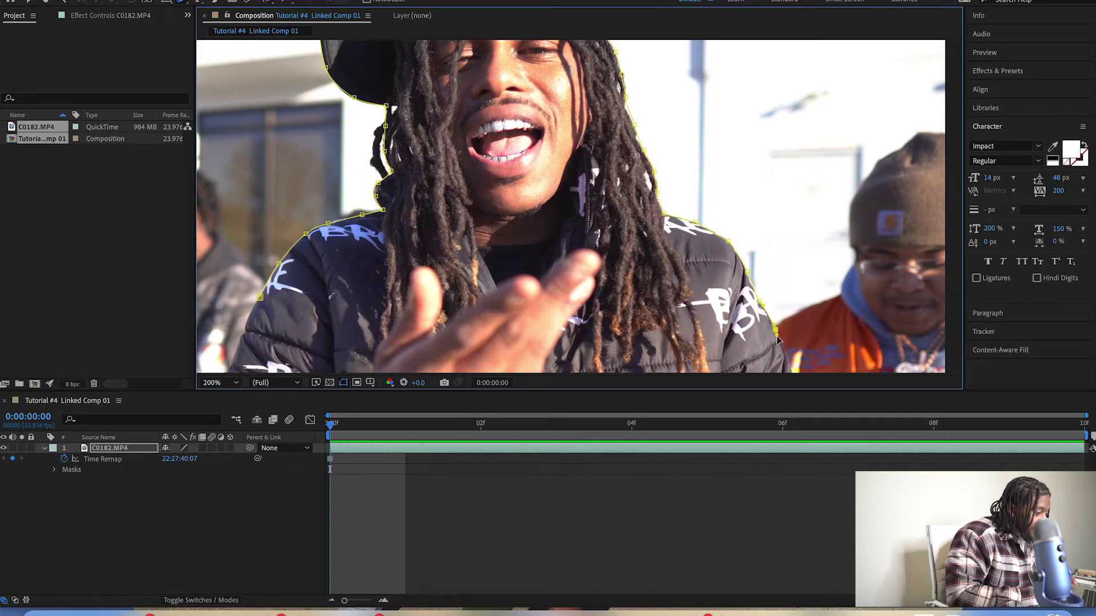
- Trace the jacket edge further down toward the jacket's bottom
{"action": "left_click_drag", "start_coordinate": [788, 357], "coordinate": [648, 173]}
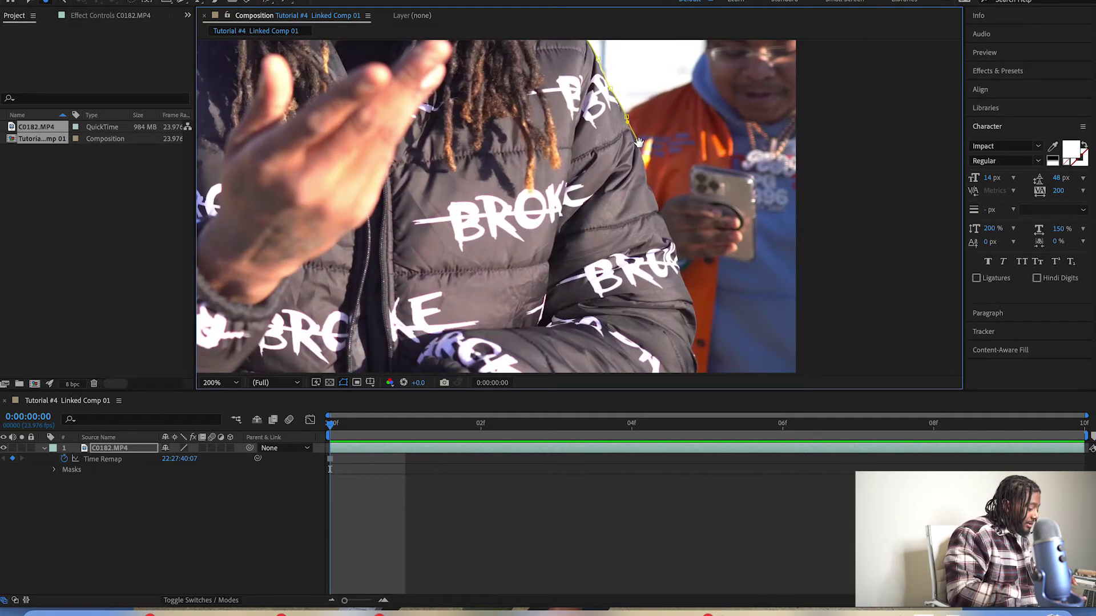
{"action": "left_click", "coordinate": [645, 168]}
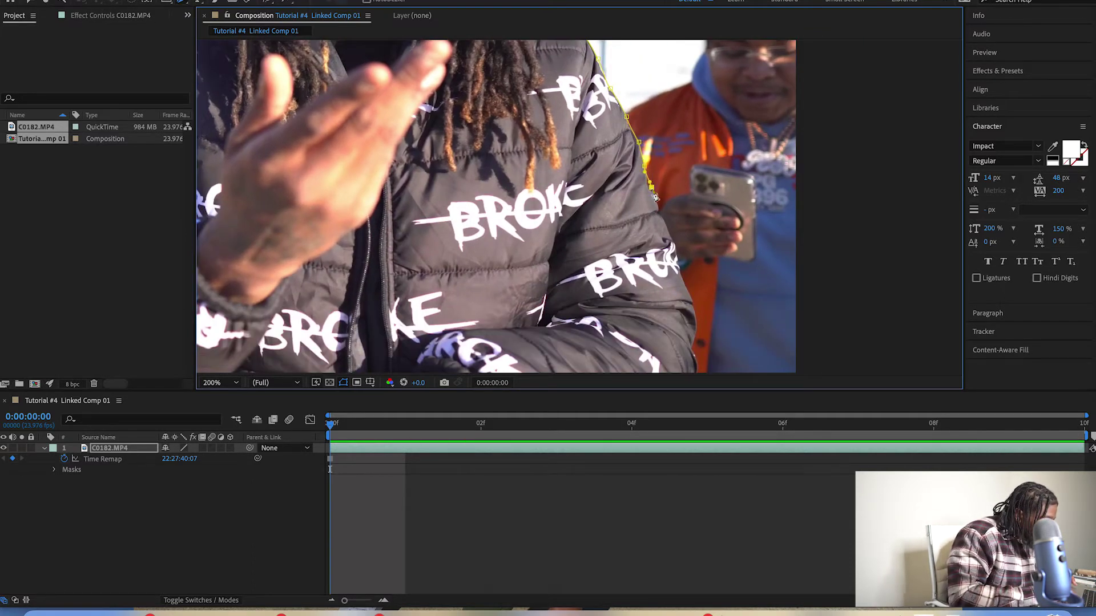
{"action": "left_click", "coordinate": [658, 211]}
{"action": "left_click", "coordinate": [682, 275]}
{"action": "left_click", "coordinate": [689, 297]}
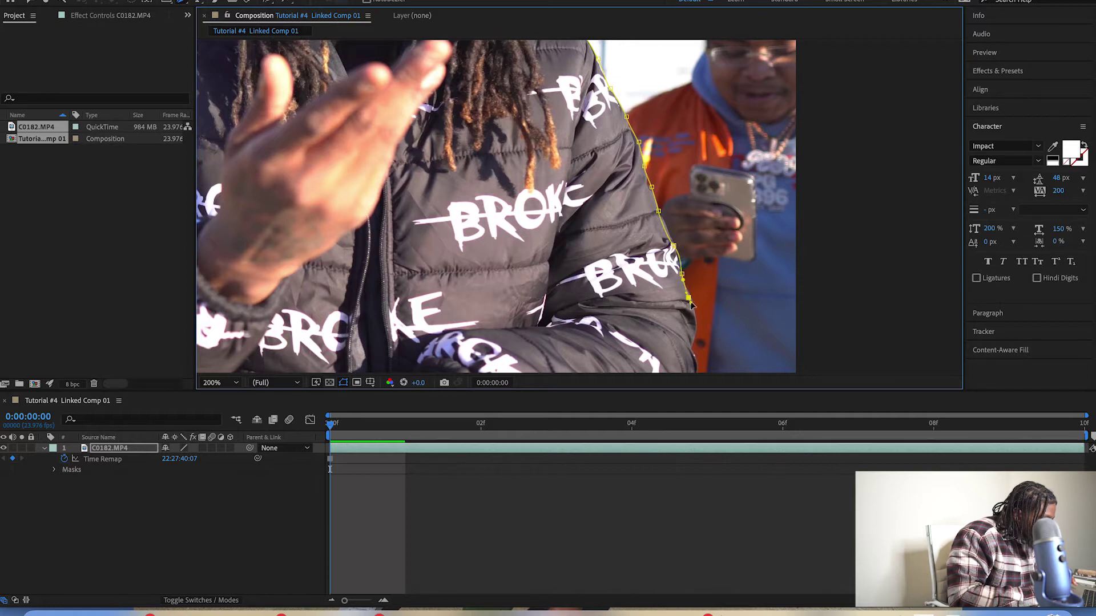
{"action": "left_click", "coordinate": [692, 347]}
{"action": "left_click", "coordinate": [697, 358]}
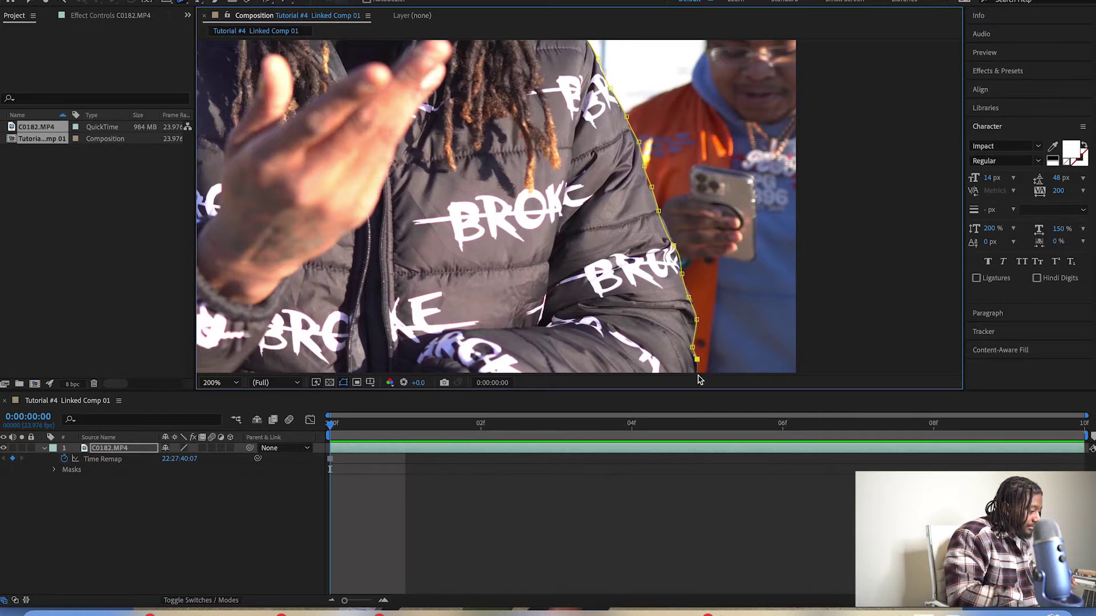
- Follow the lower jacket edge to the footage bottom and run along the bottom edge
{"action": "left_click_drag", "start_coordinate": [701, 378], "coordinate": [746, 217]}
{"action": "left_click", "coordinate": [740, 226]}
{"action": "left_click", "coordinate": [736, 234]}
{"action": "left_click", "coordinate": [733, 242]}
{"action": "left_click", "coordinate": [731, 250]}
{"action": "left_click", "coordinate": [718, 262]}
{"action": "left_click", "coordinate": [710, 266]}
{"action": "left_click", "coordinate": [696, 274]}
{"action": "left_click", "coordinate": [684, 283]}
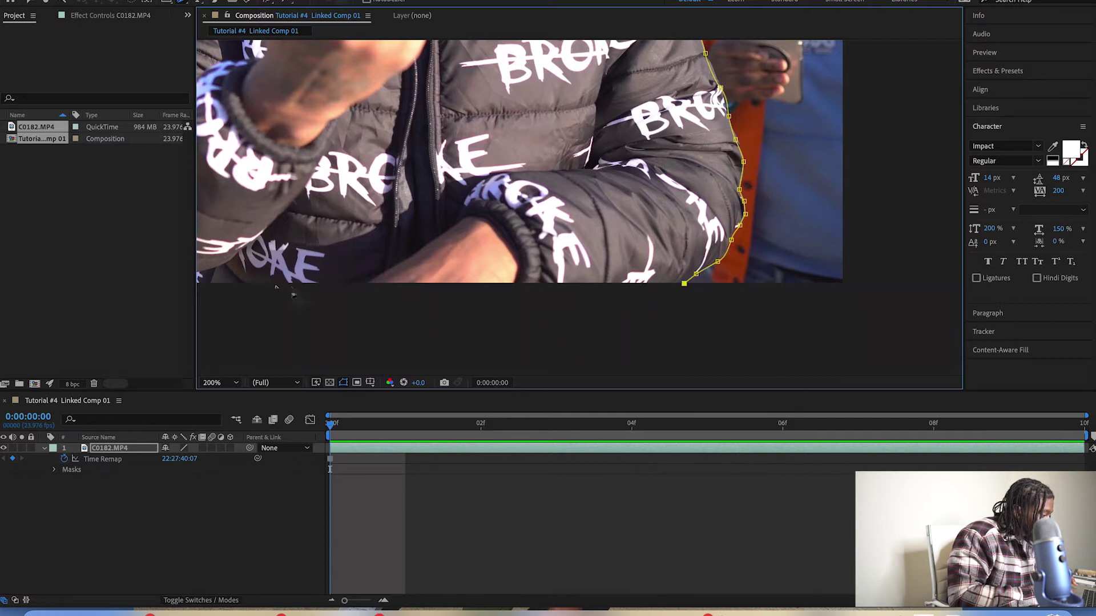
{"action": "left_click", "coordinate": [268, 285]}
- Trace the outline up the left edge of the rapper's arm
{"action": "left_click_drag", "start_coordinate": [268, 286], "coordinate": [590, 325]}
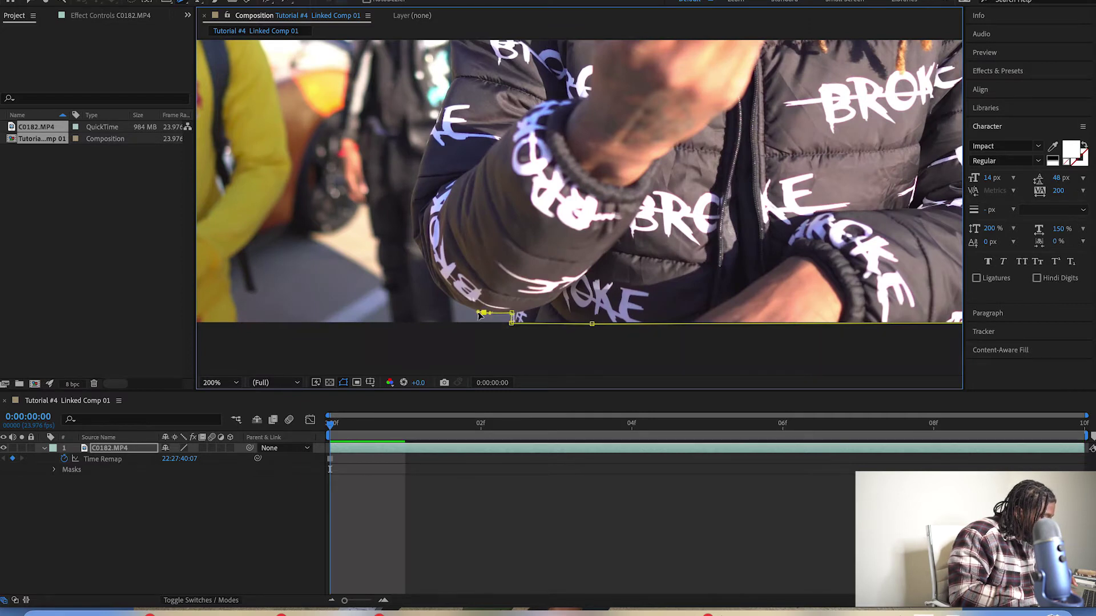
{"action": "left_click", "coordinate": [441, 289]}
{"action": "left_click", "coordinate": [415, 240]}
{"action": "left_click", "coordinate": [410, 200]}
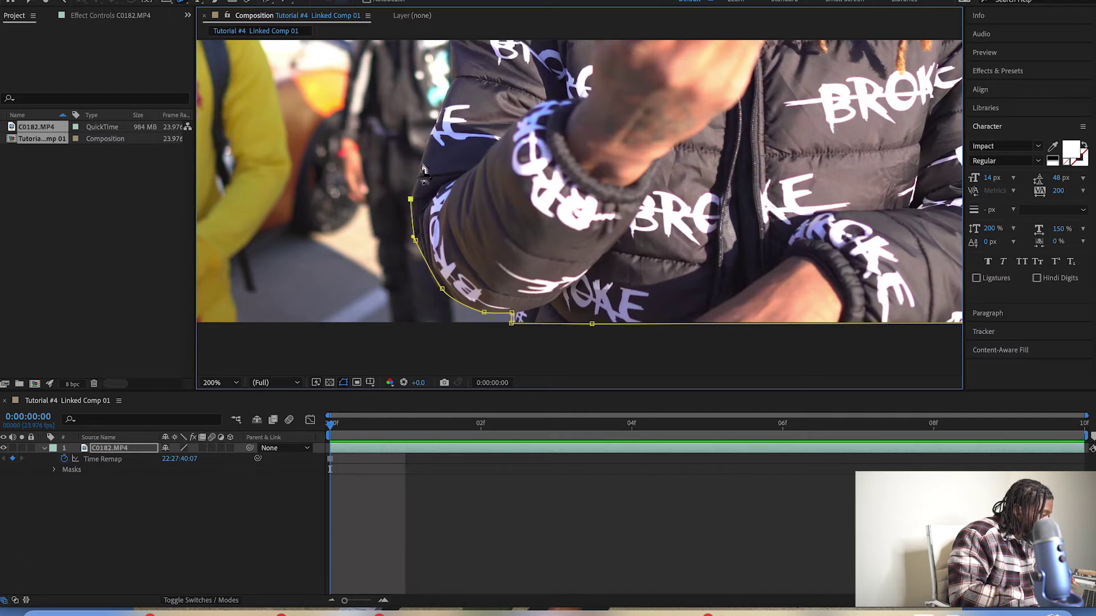
{"action": "left_click", "coordinate": [440, 107]}
{"action": "left_click", "coordinate": [453, 79]}
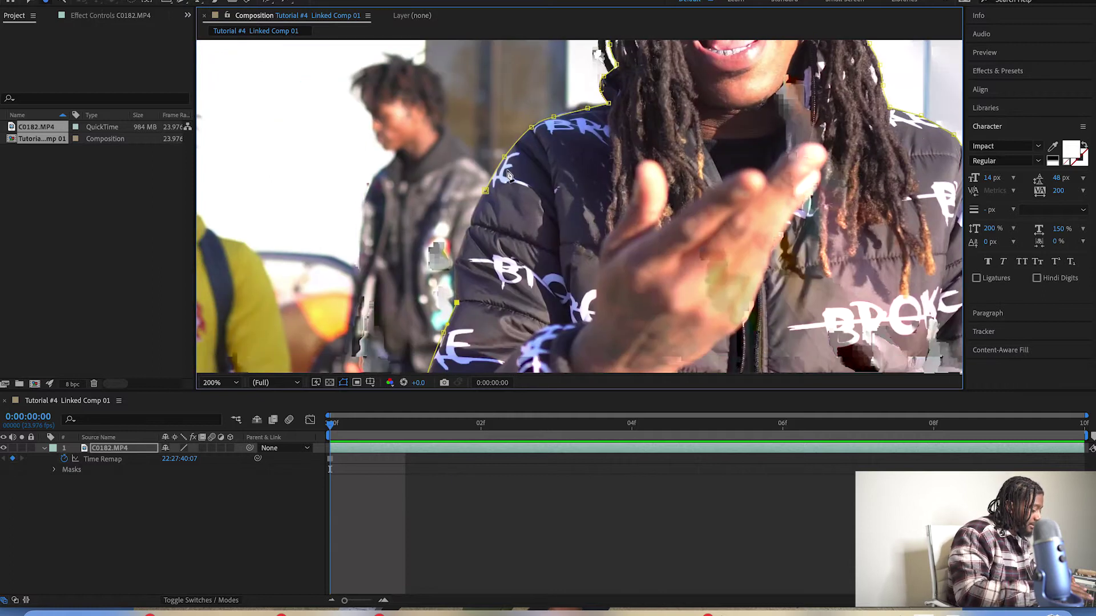
- Trace up the jacket's left edge and close the mask at its start point
{"action": "key", "text": "g"}
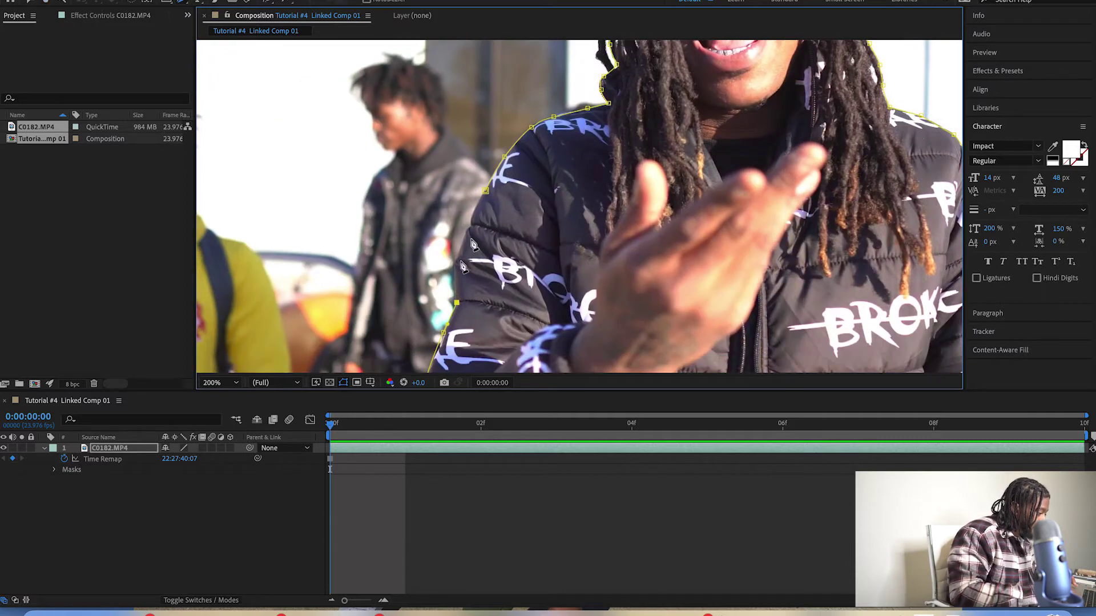
{"action": "left_click", "coordinate": [455, 264]}
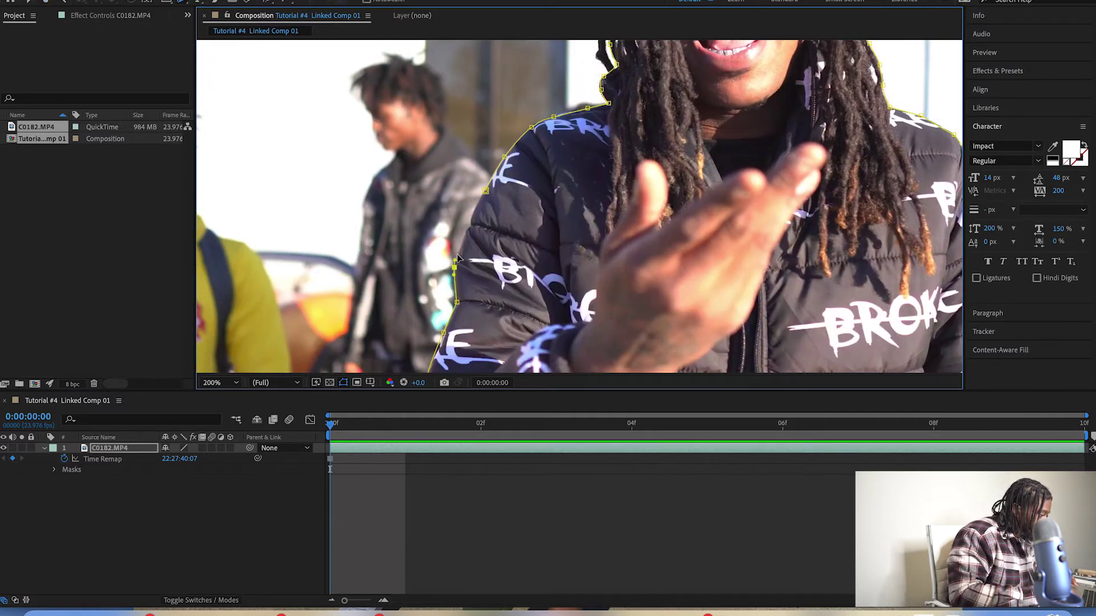
{"action": "left_click", "coordinate": [477, 207]}
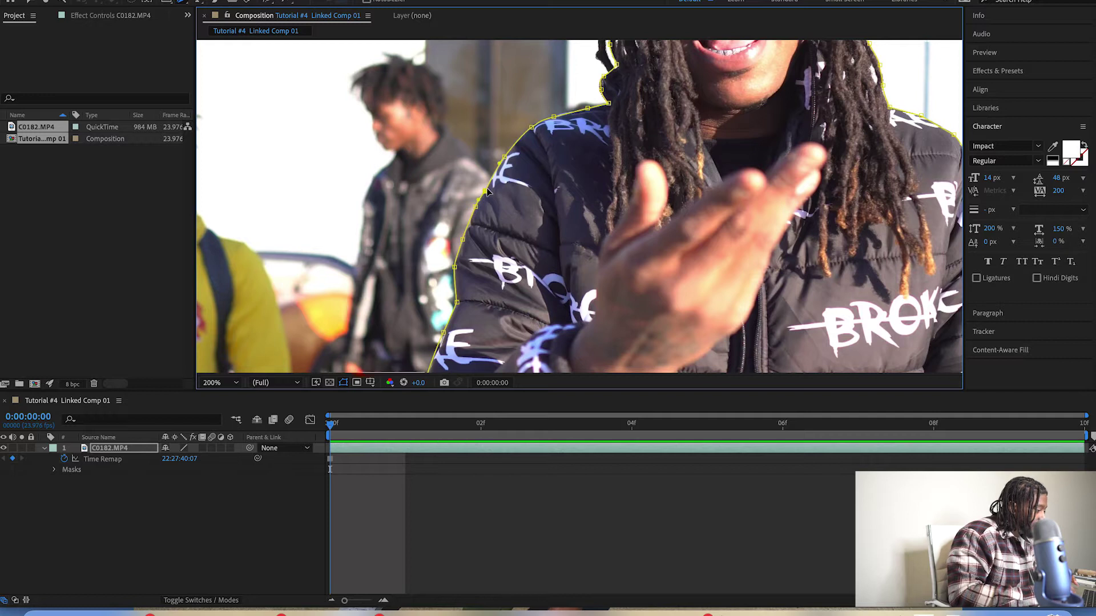
{"action": "left_click", "coordinate": [454, 301]}
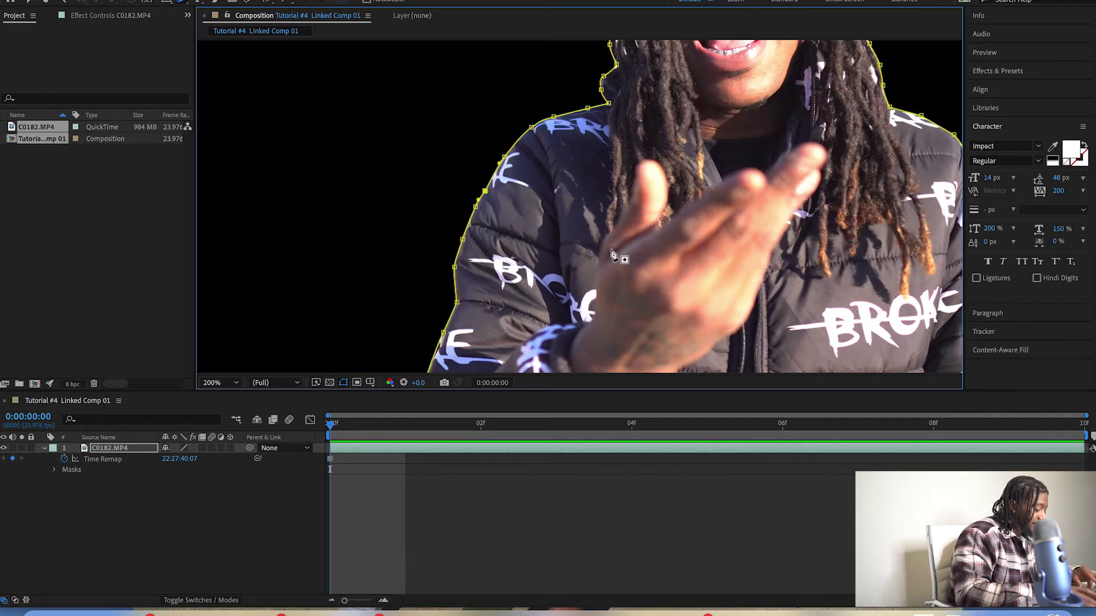
- Set the mask feather on C0182.MP4 to 3 pixels
{"action": "scroll", "coordinate": [612, 253], "scroll_direction": "down", "scroll_amount": 4}
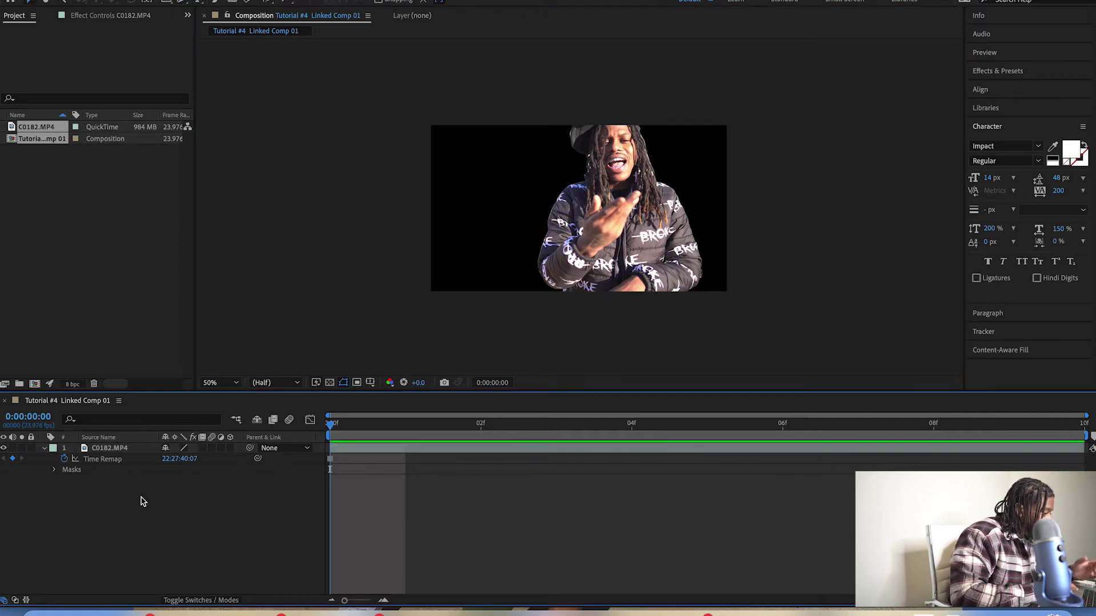
{"action": "left_click", "coordinate": [114, 449]}
{"action": "key", "text": "f"}
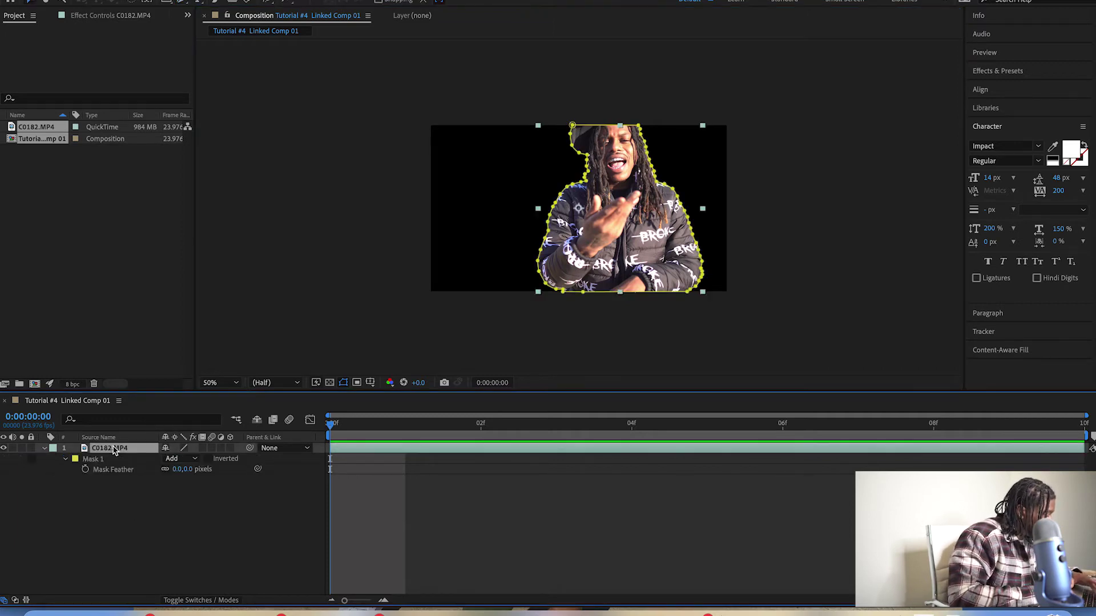
{"action": "left_click", "coordinate": [178, 469]}
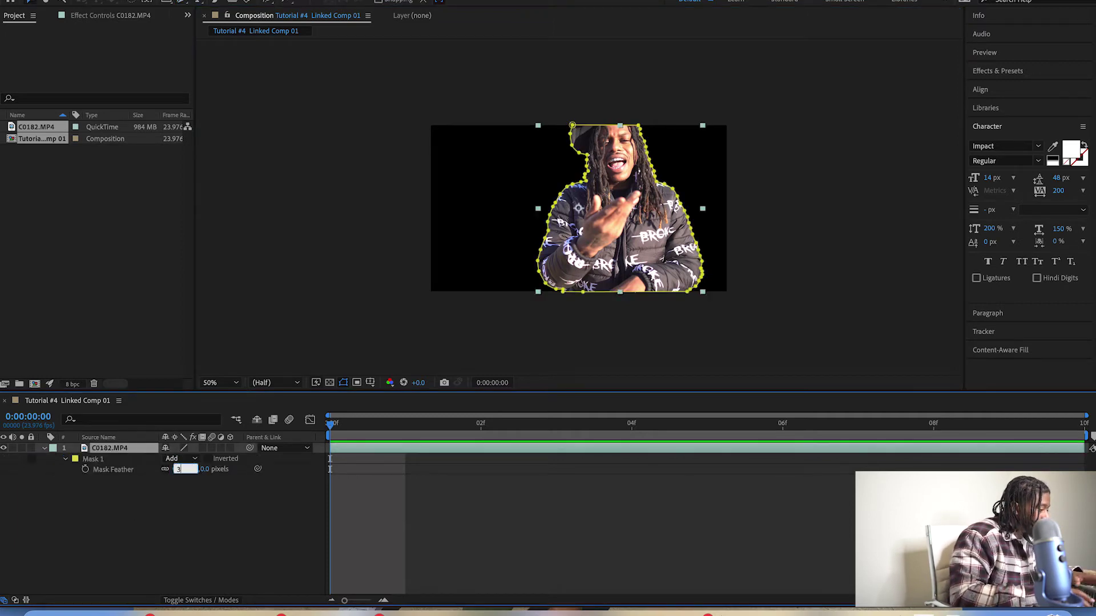
{"action": "type", "text": "3"}
{"action": "key", "text": "Return"}
{"action": "left_click", "coordinate": [182, 503]}
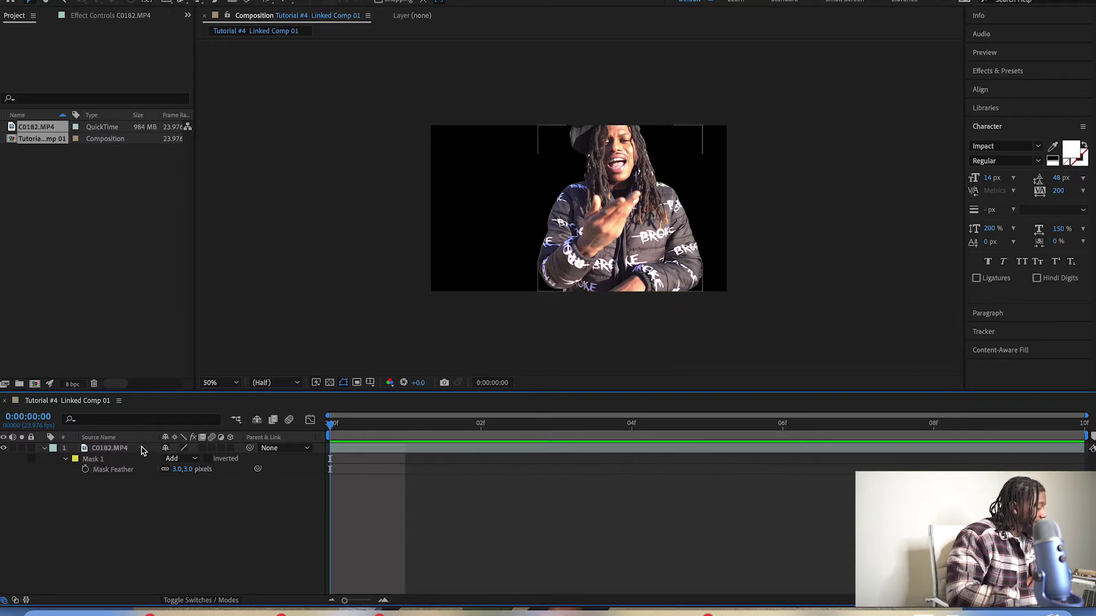
- Apply Freeze Frame to the masked C0182.MP4 layer
{"action": "right_click", "coordinate": [109, 449]}
{"action": "mouse_move", "coordinate": [199, 301]}
{"action": "mouse_move", "coordinate": [237, 311]}
{"action": "left_click", "coordinate": [302, 351]}
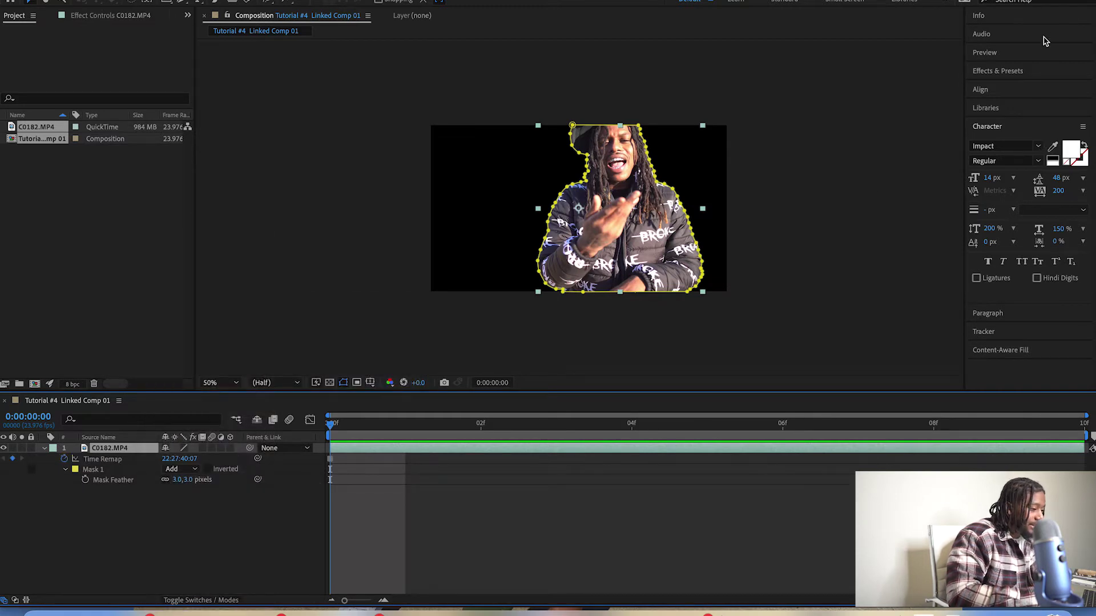
- Search 'ecto' in Effects & Presets and apply uni.Ecto to the masked rapper
{"action": "left_click", "coordinate": [1025, 72]}
{"action": "left_click", "coordinate": [1013, 87]}
{"action": "type", "text": "ecto"}
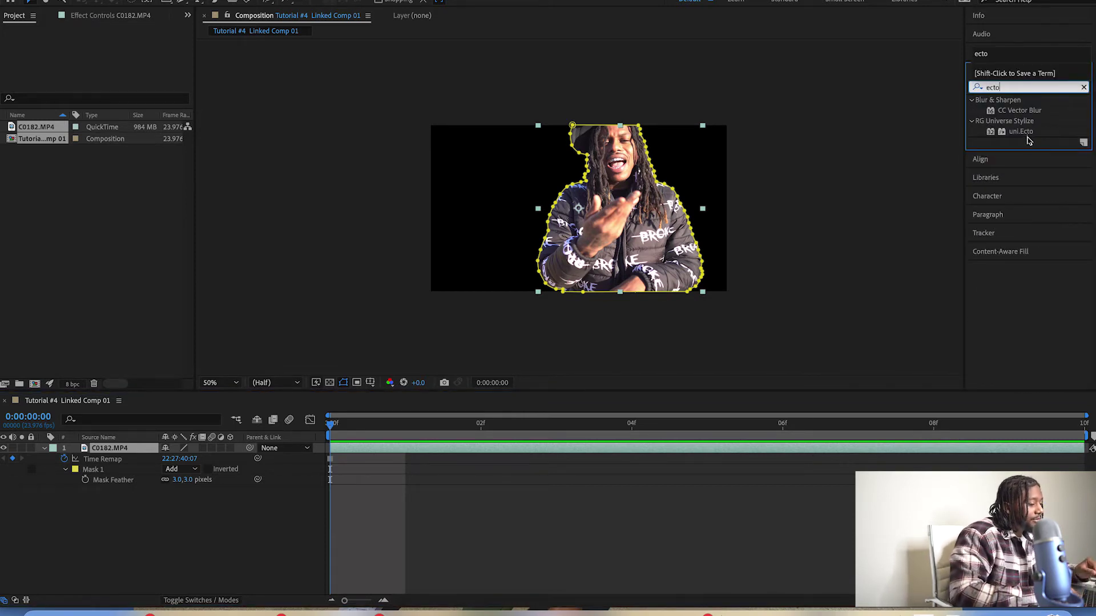
{"action": "left_click_drag", "start_coordinate": [1027, 136], "coordinate": [641, 187]}
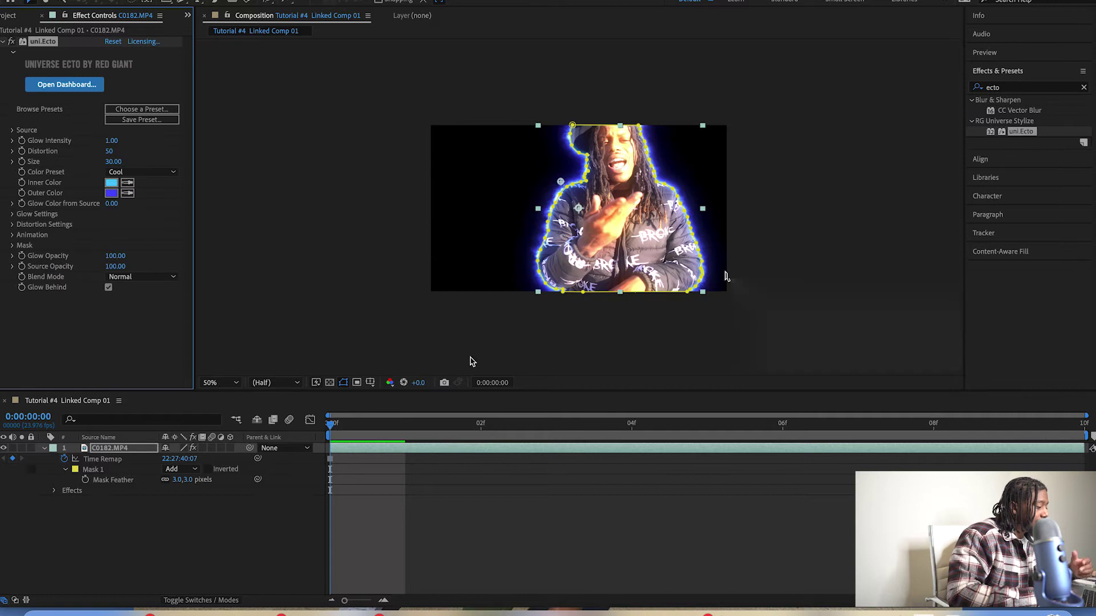
- Preview the blue glow and open the Red Giant Universe dashboard for Ecto
{"action": "left_click", "coordinate": [238, 561]}
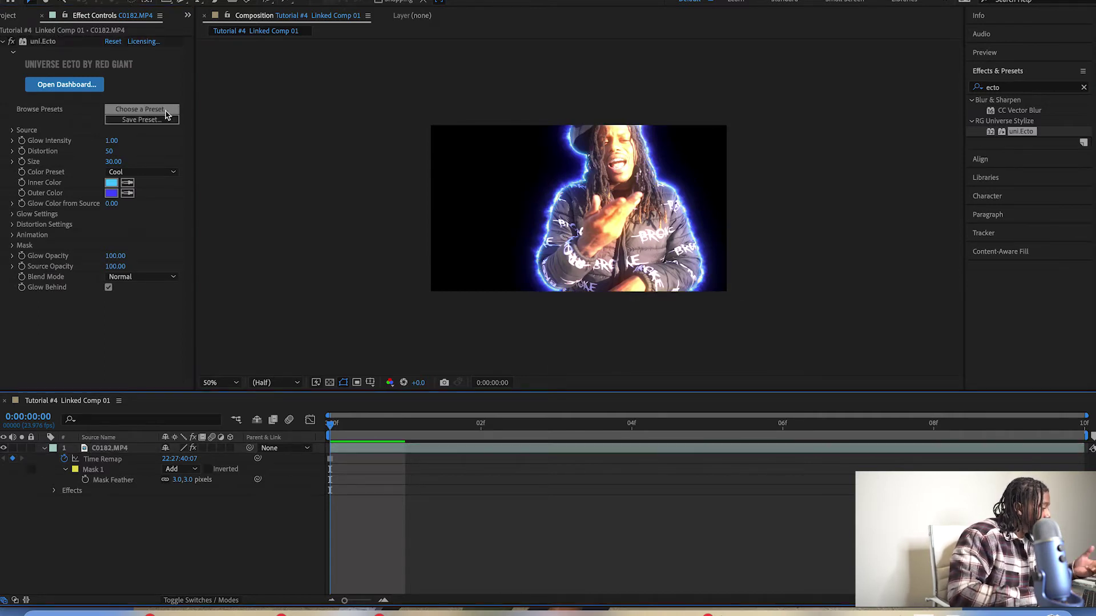
{"action": "left_click", "coordinate": [166, 114]}
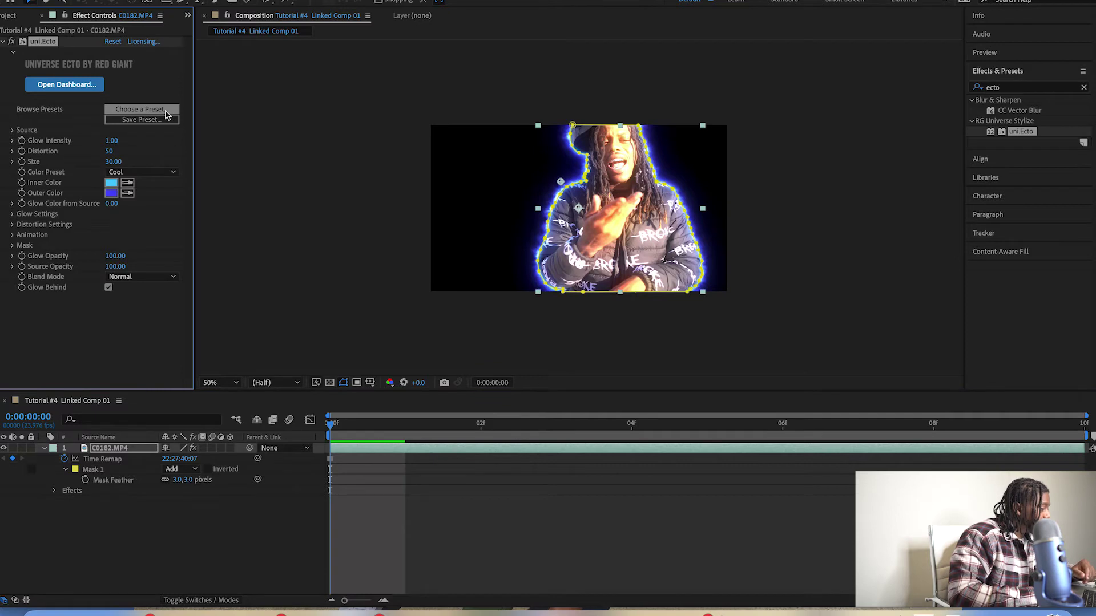
{"action": "left_click", "coordinate": [167, 114]}
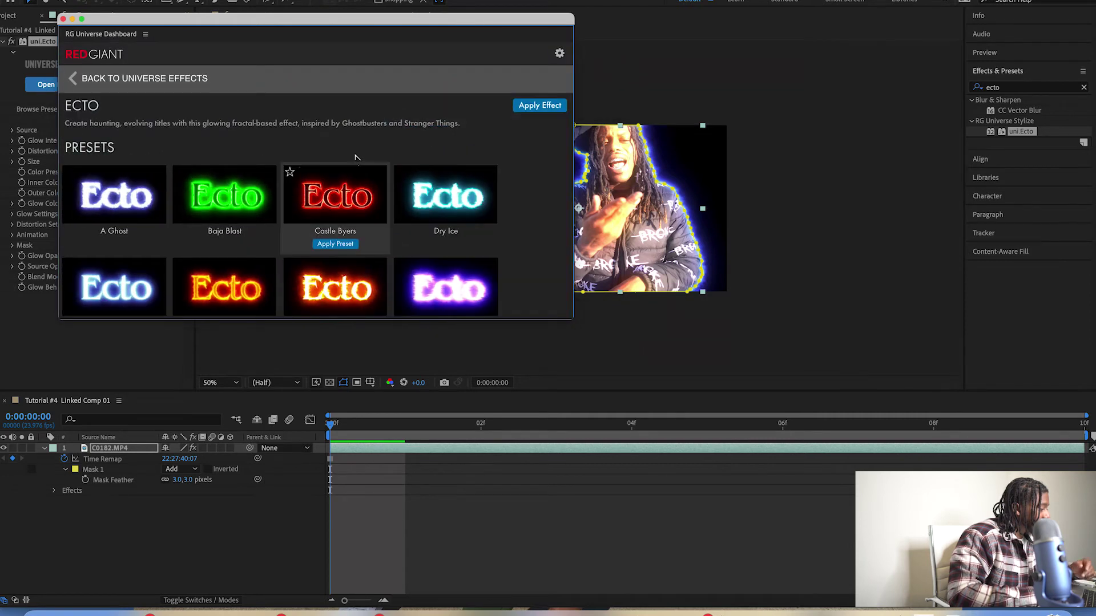
- Browse the Ecto presets in the RG Universe Dashboard, then close it with Cool kept
{"action": "scroll", "coordinate": [342, 161], "scroll_direction": "down", "scroll_amount": 2}
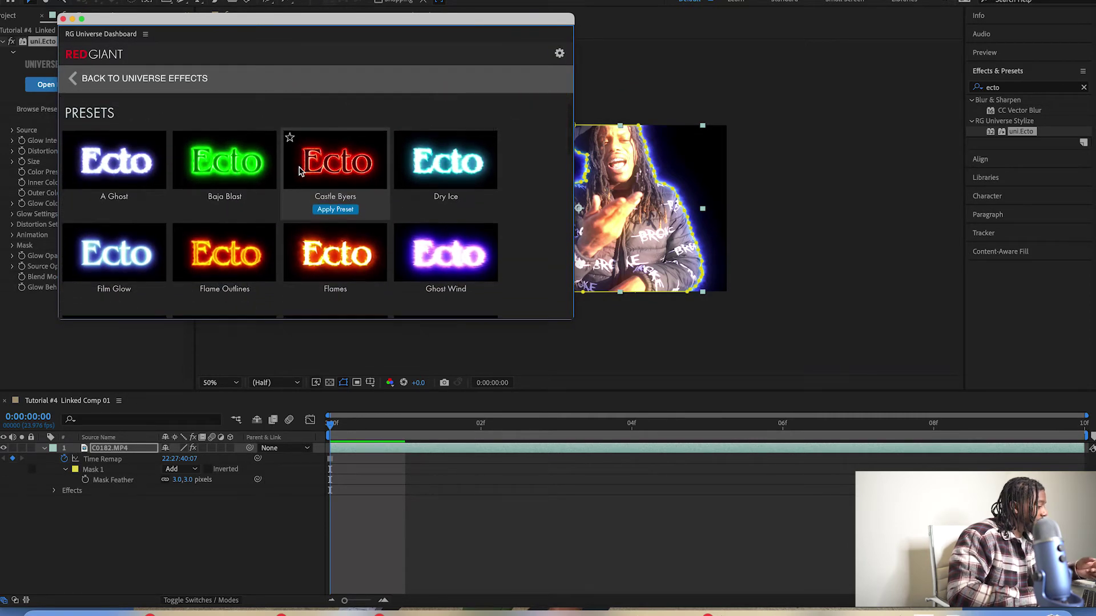
{"action": "scroll", "coordinate": [301, 172], "scroll_direction": "down", "scroll_amount": 2}
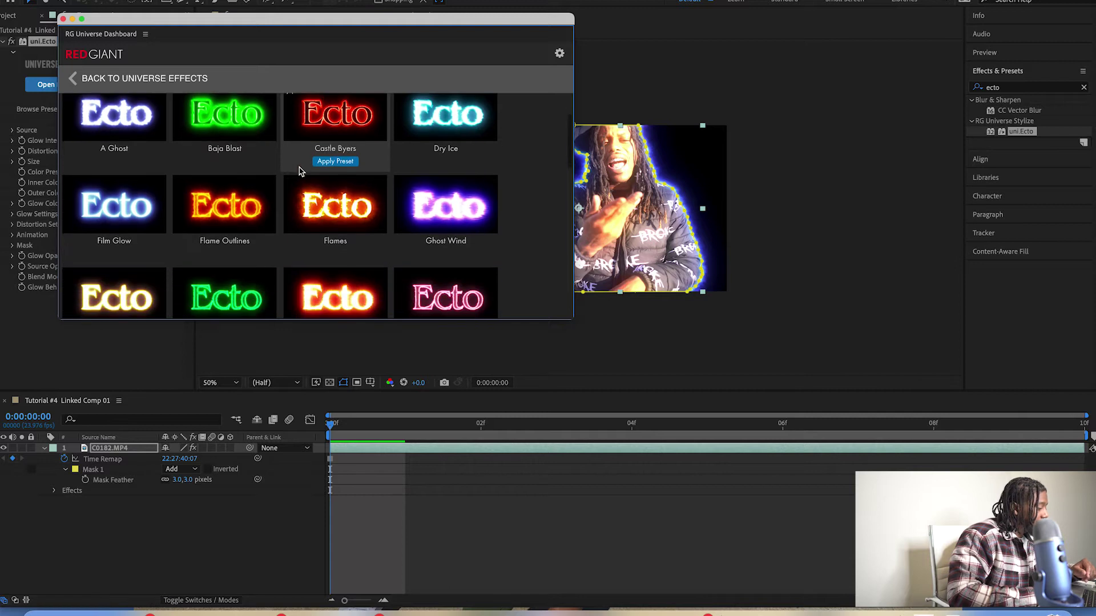
{"action": "scroll", "coordinate": [301, 173], "scroll_direction": "up", "scroll_amount": 1}
{"action": "scroll", "coordinate": [302, 173], "scroll_direction": "down", "scroll_amount": 1}
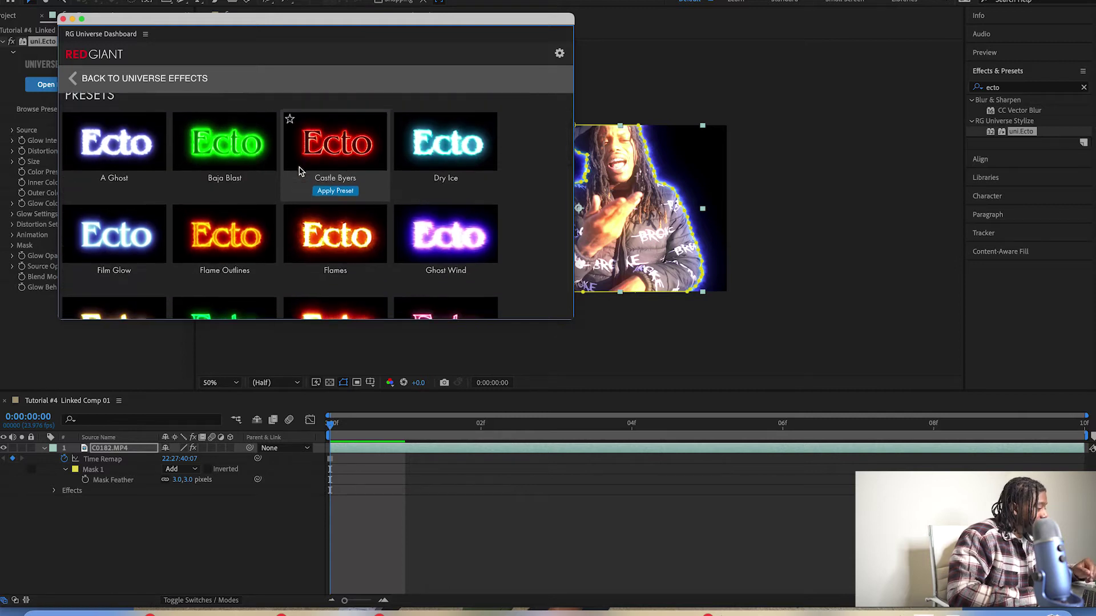
{"action": "scroll", "coordinate": [302, 172], "scroll_direction": "down", "scroll_amount": 1}
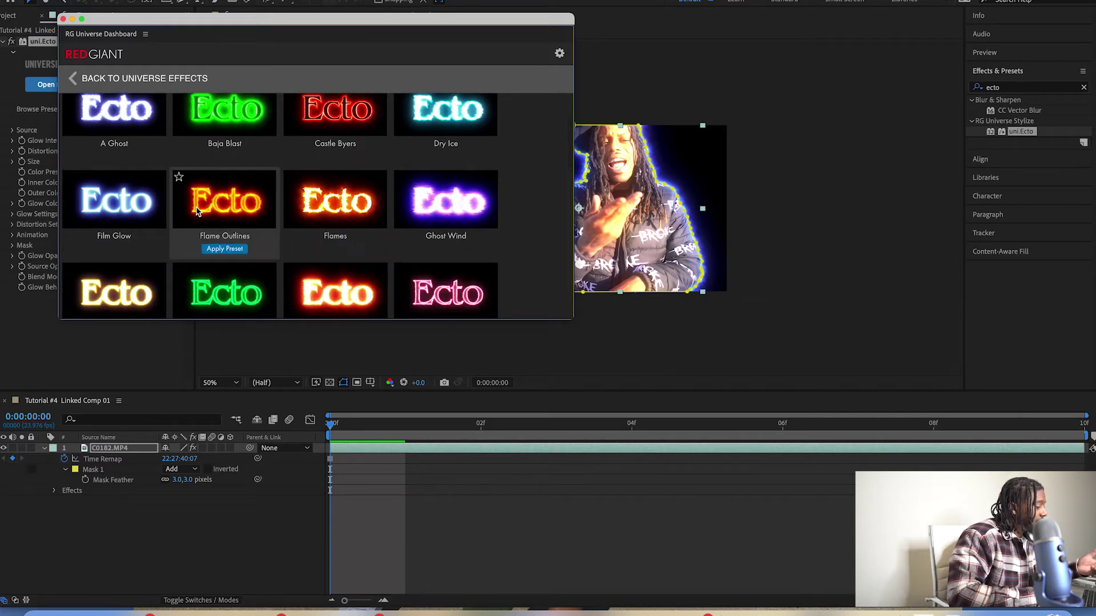
{"action": "scroll", "coordinate": [489, 220], "scroll_direction": "down", "scroll_amount": 10}
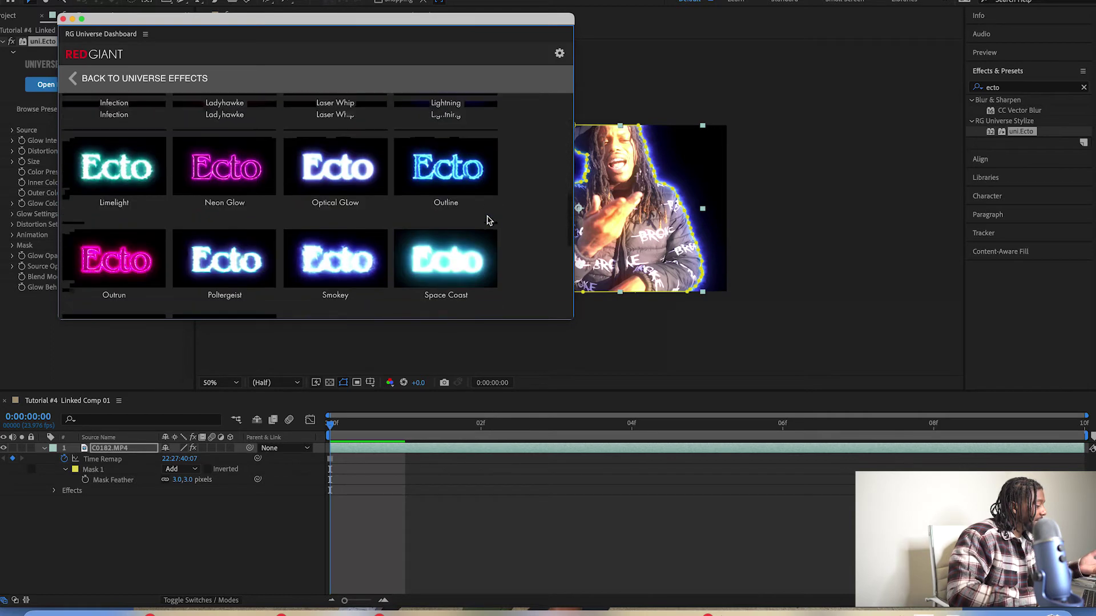
{"action": "scroll", "coordinate": [488, 220], "scroll_direction": "down", "scroll_amount": 5}
{"action": "scroll", "coordinate": [488, 221], "scroll_direction": "up", "scroll_amount": 15}
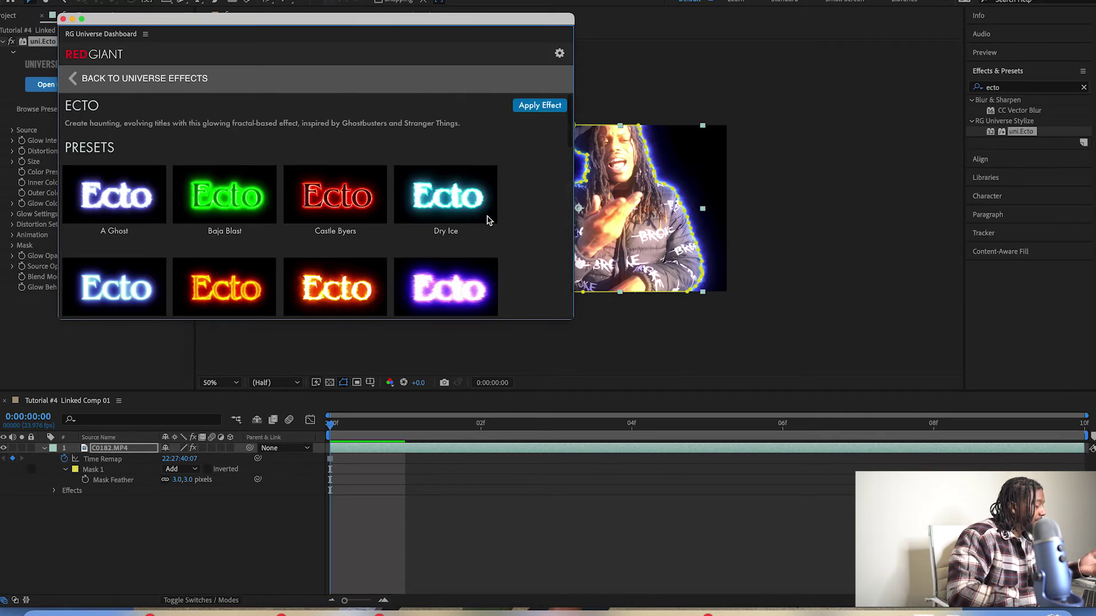
{"action": "scroll", "coordinate": [379, 271], "scroll_direction": "down", "scroll_amount": 3}
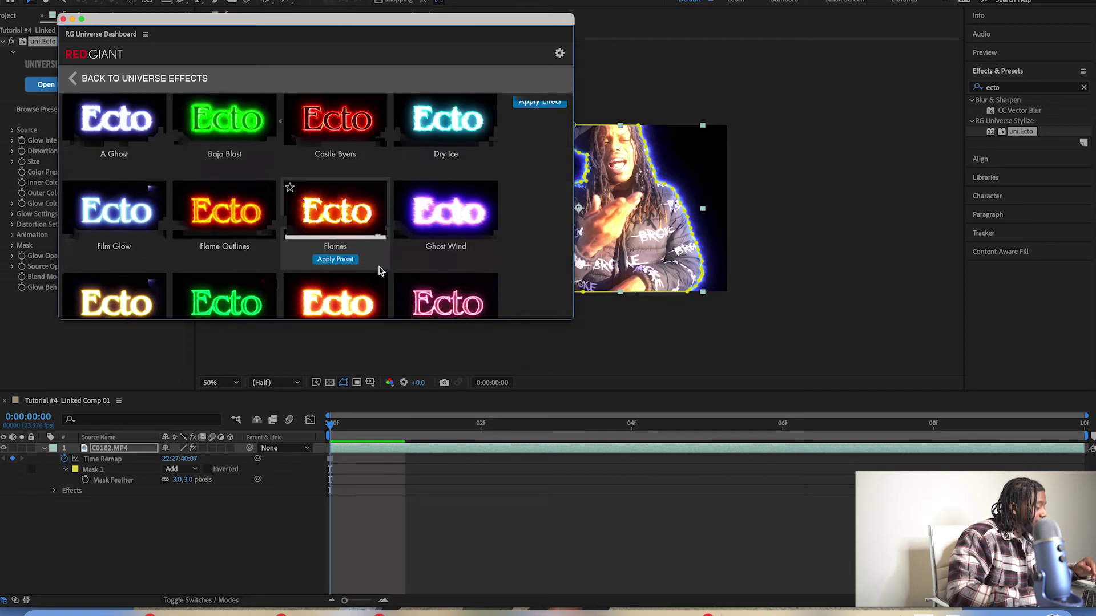
{"action": "scroll", "coordinate": [374, 269], "scroll_direction": "down", "scroll_amount": 1}
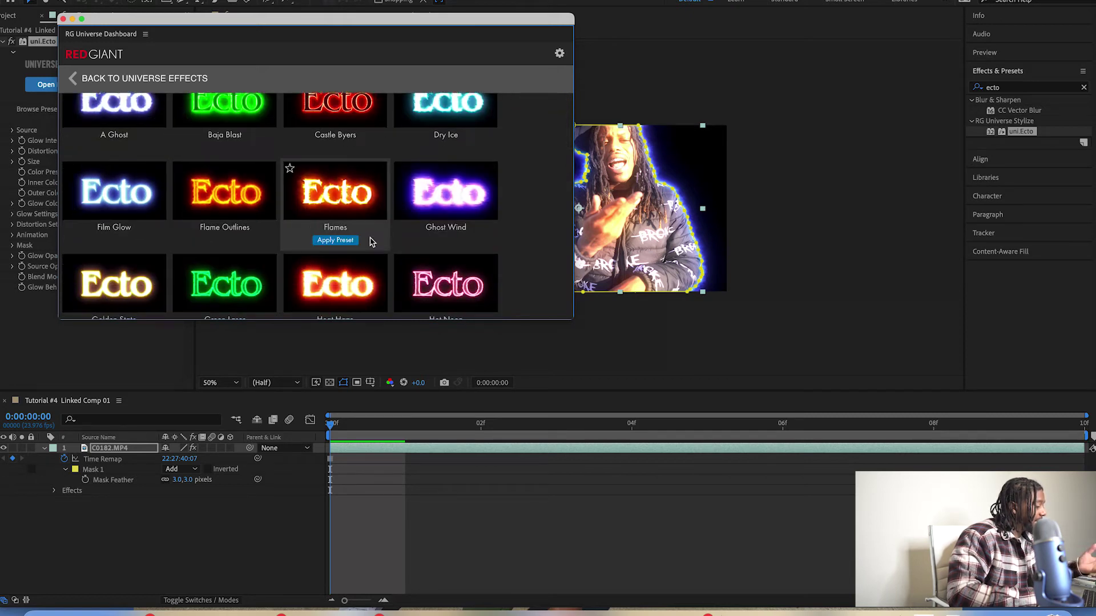
{"action": "scroll", "coordinate": [320, 217], "scroll_direction": "up", "scroll_amount": 4}
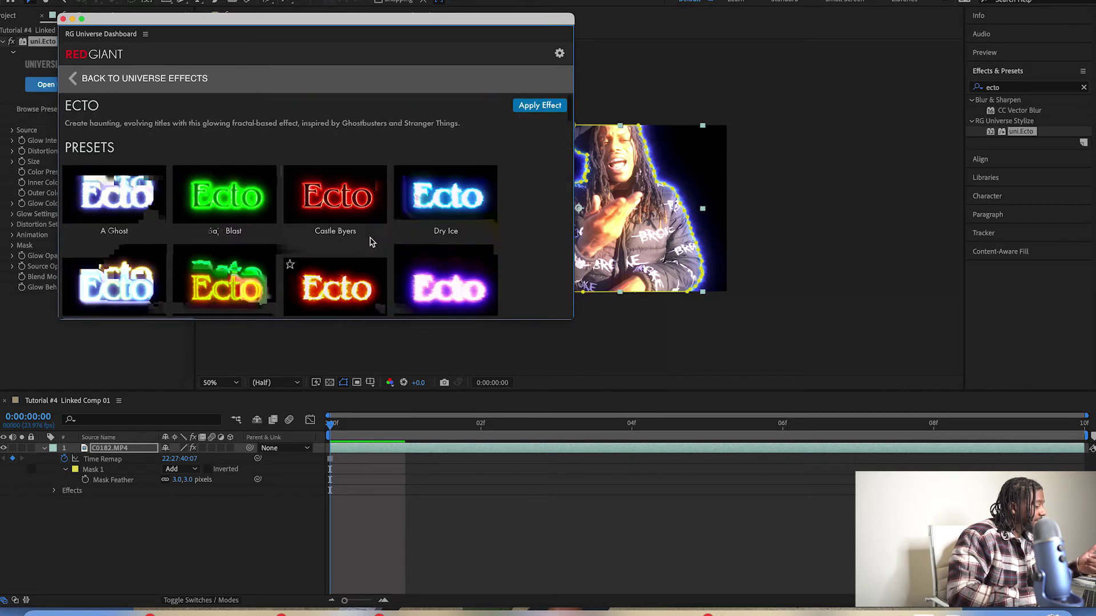
{"action": "left_click", "coordinate": [63, 19]}
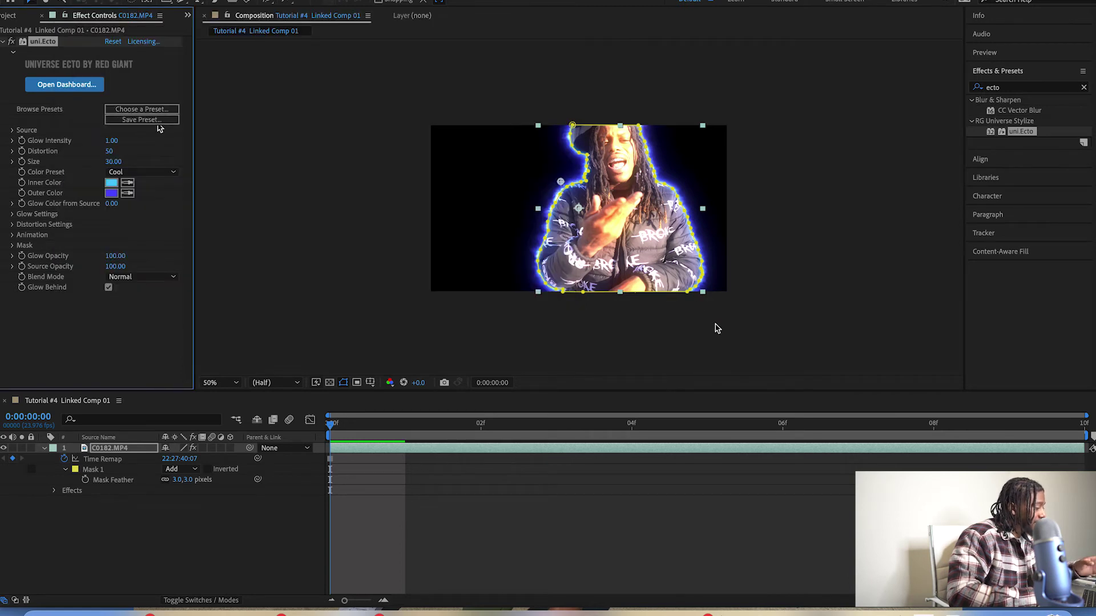
- Save sk8 FG.aep when closing, then select the linked comp on V2 in Premiere Pro
{"action": "left_click", "coordinate": [292, 544]}
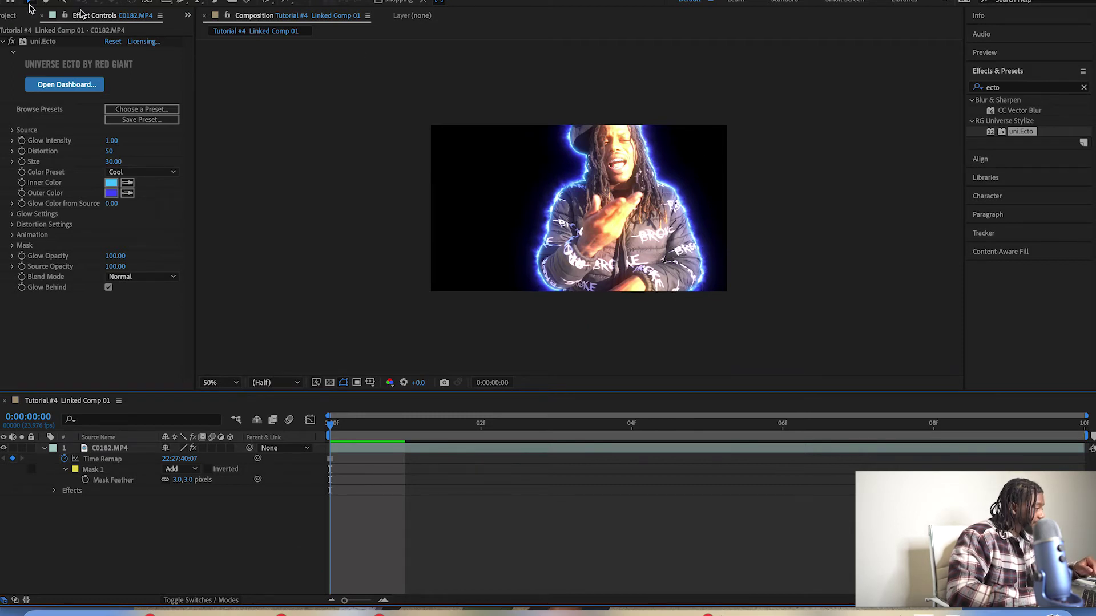
{"action": "left_click", "coordinate": [620, 316]}
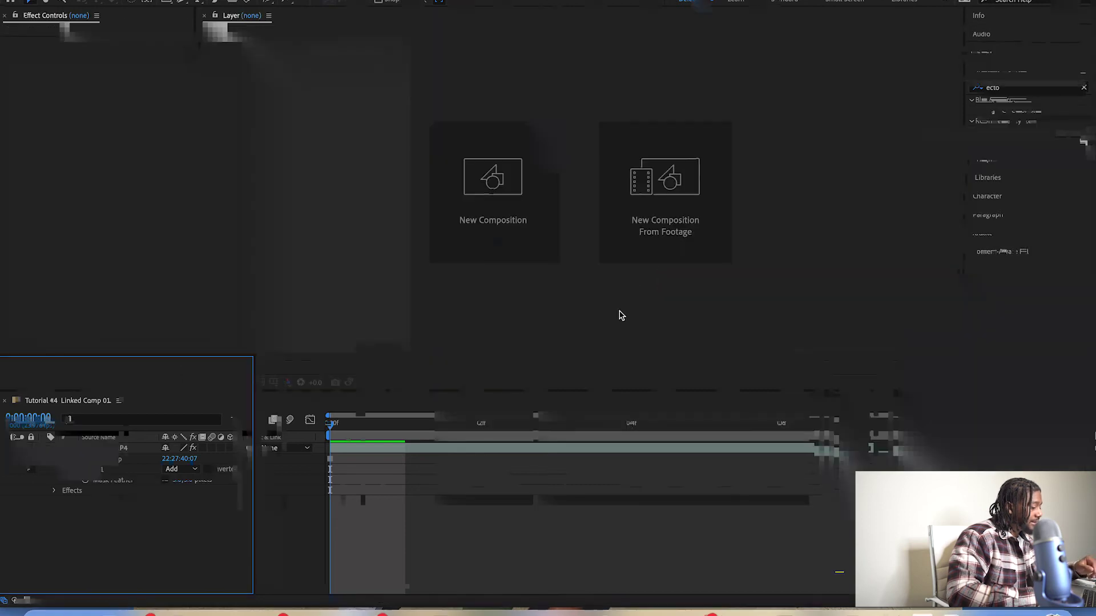
{"action": "key", "text": "super+Tab"}
{"action": "left_click", "coordinate": [549, 472]}
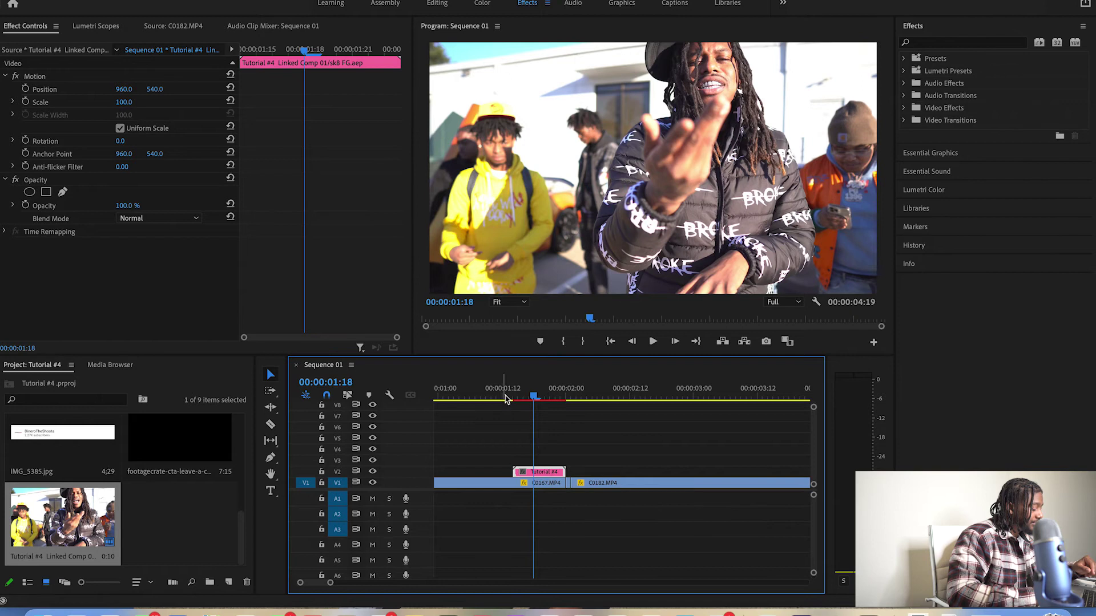
- Mark the In point at 00:00:01:11 and the Out point at 00:00:02:12
{"action": "left_click_drag", "start_coordinate": [542, 401], "coordinate": [497, 395]}
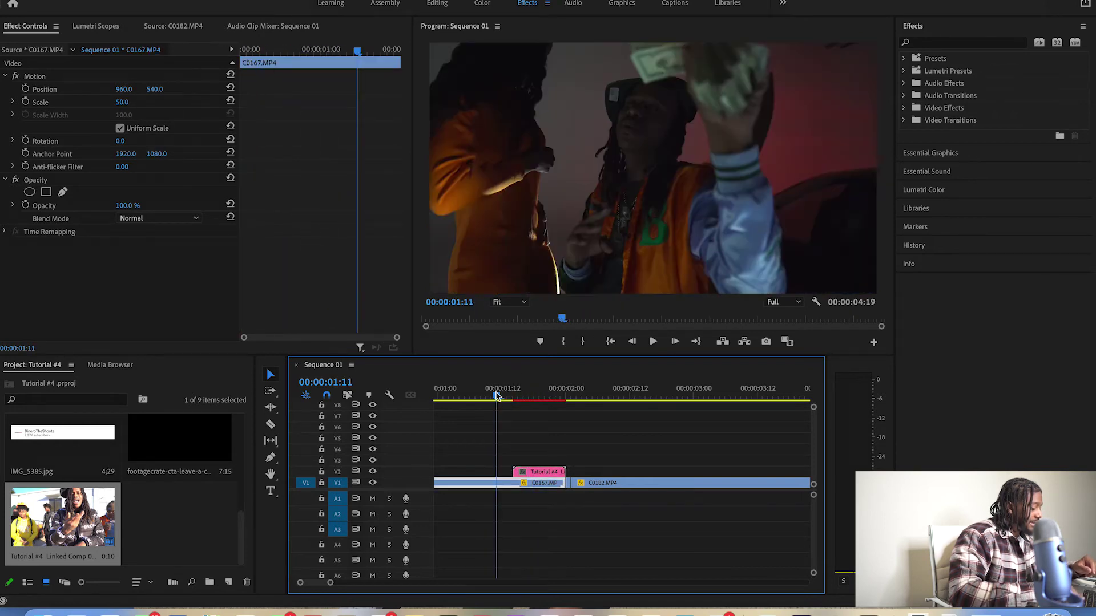
{"action": "key", "text": "i"}
{"action": "left_click", "coordinate": [630, 394]}
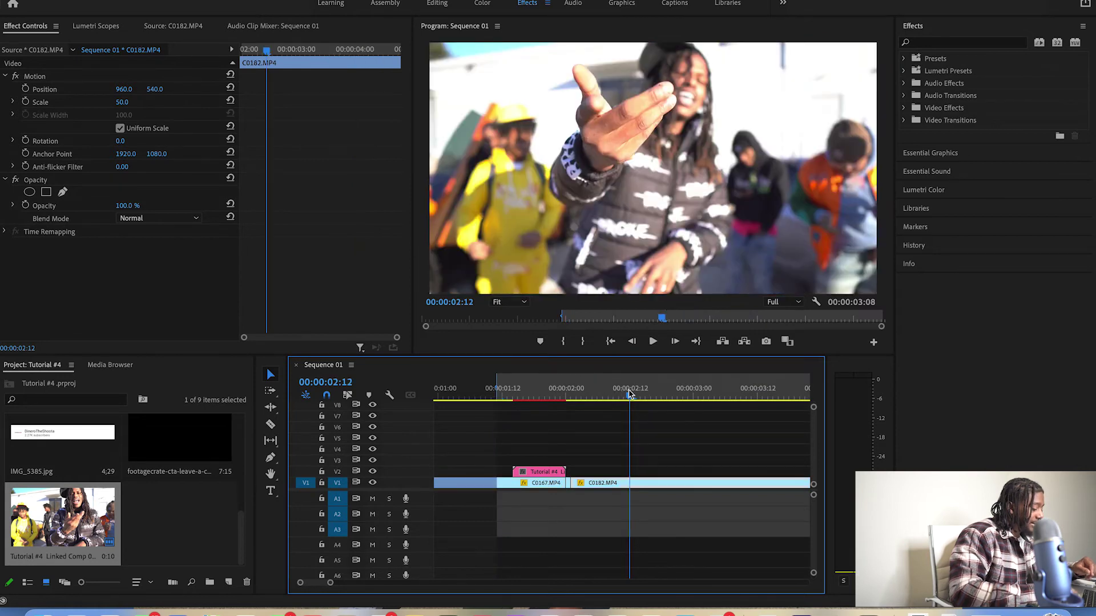
{"action": "key", "text": "o"}
- Render In to Out from the Sequence menu and play back the glowing frozen frame
{"action": "left_click", "coordinate": [177, 1]}
{"action": "left_click", "coordinate": [251, 20]}
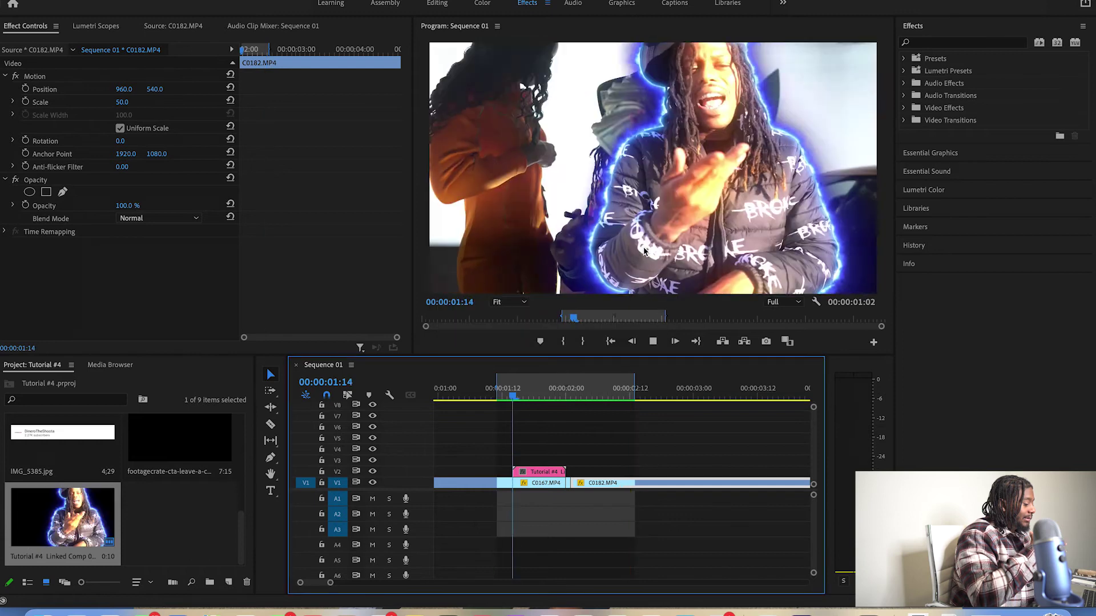
{"action": "left_click", "coordinate": [525, 390]}
{"action": "key", "text": "space"}
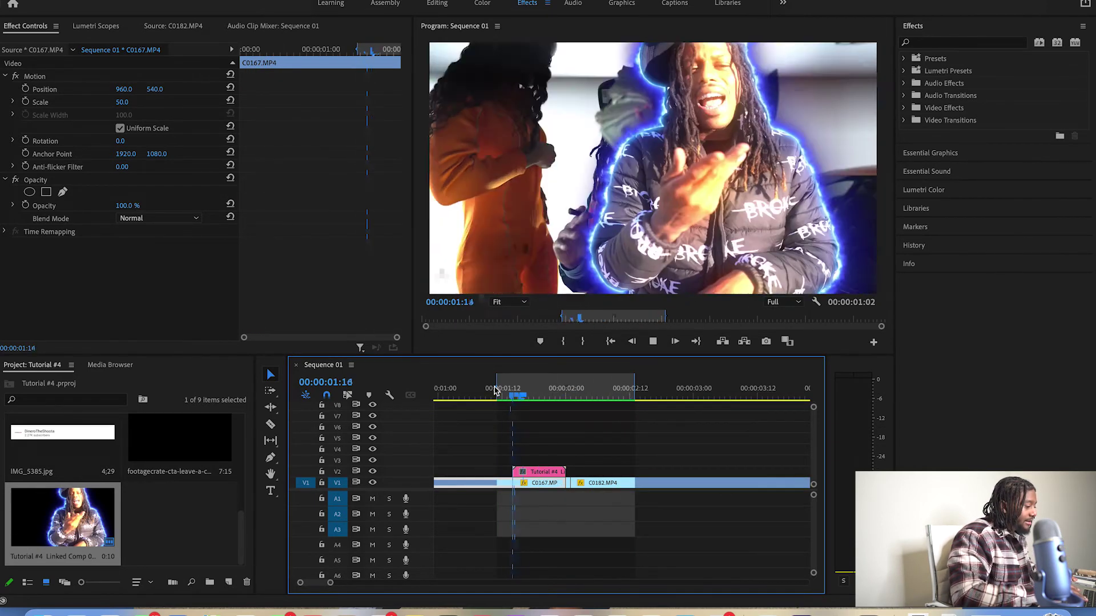
{"action": "left_click", "coordinate": [494, 389]}
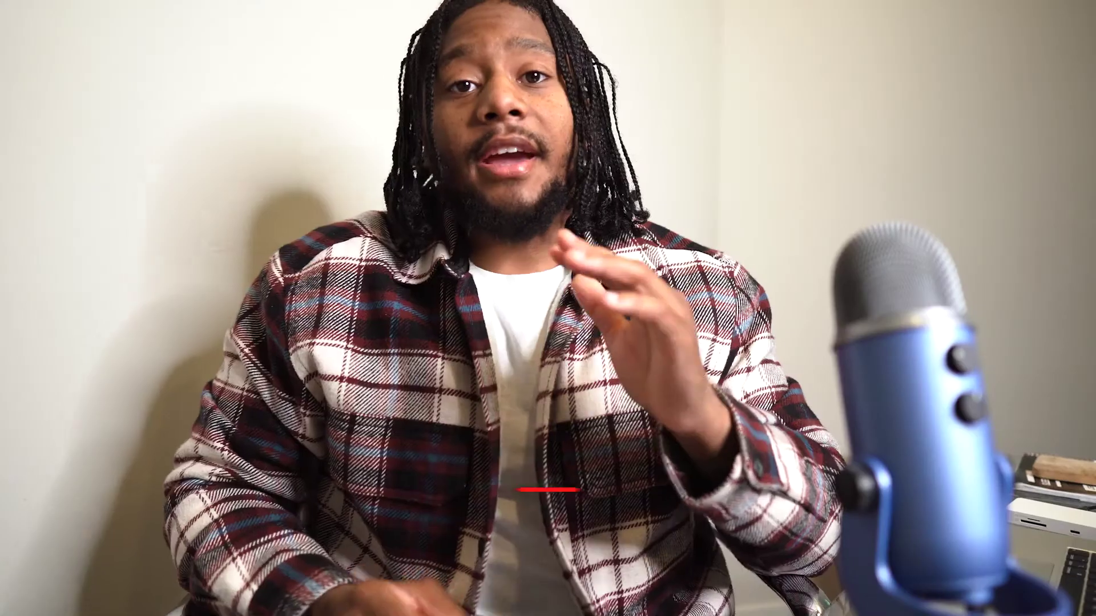